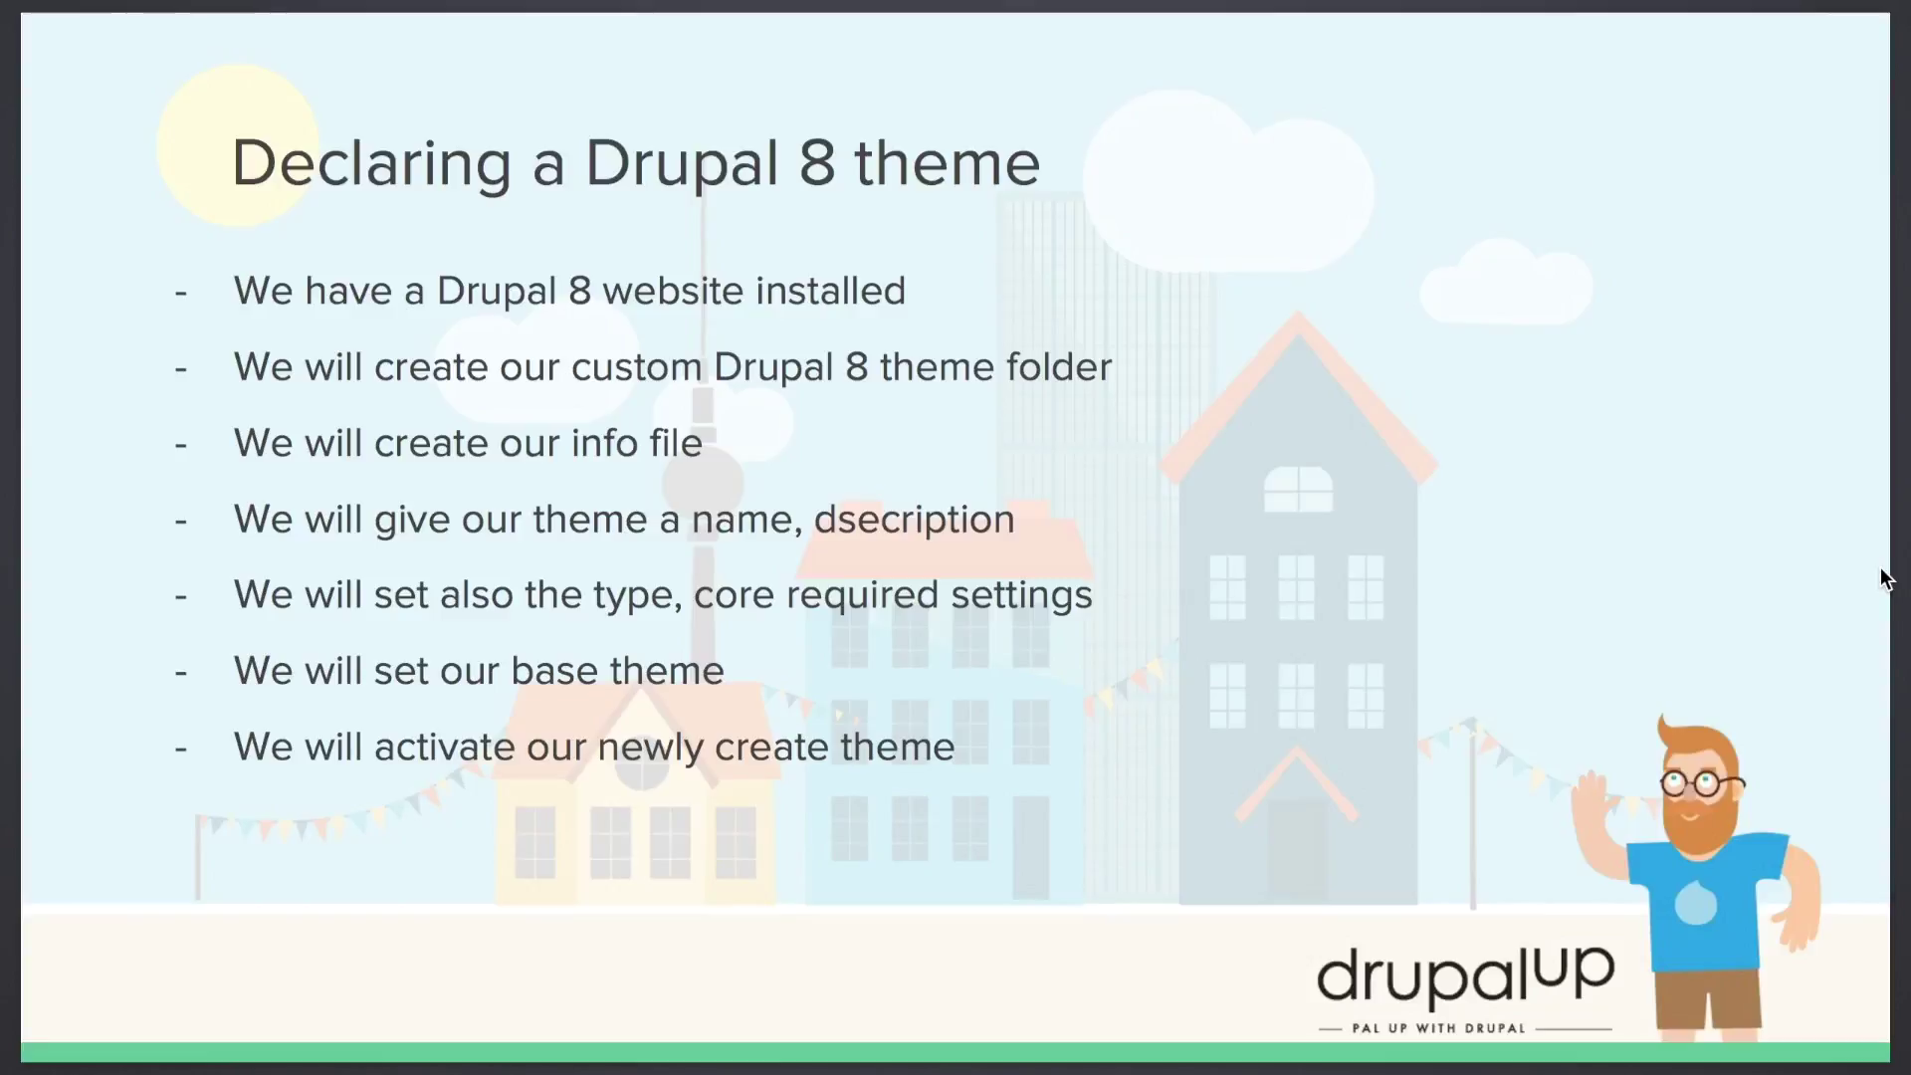
- Switch Spaces from the Keynote theme-overview slide to the Acquia Dev Desktop desktop
key("ctrl+Left")
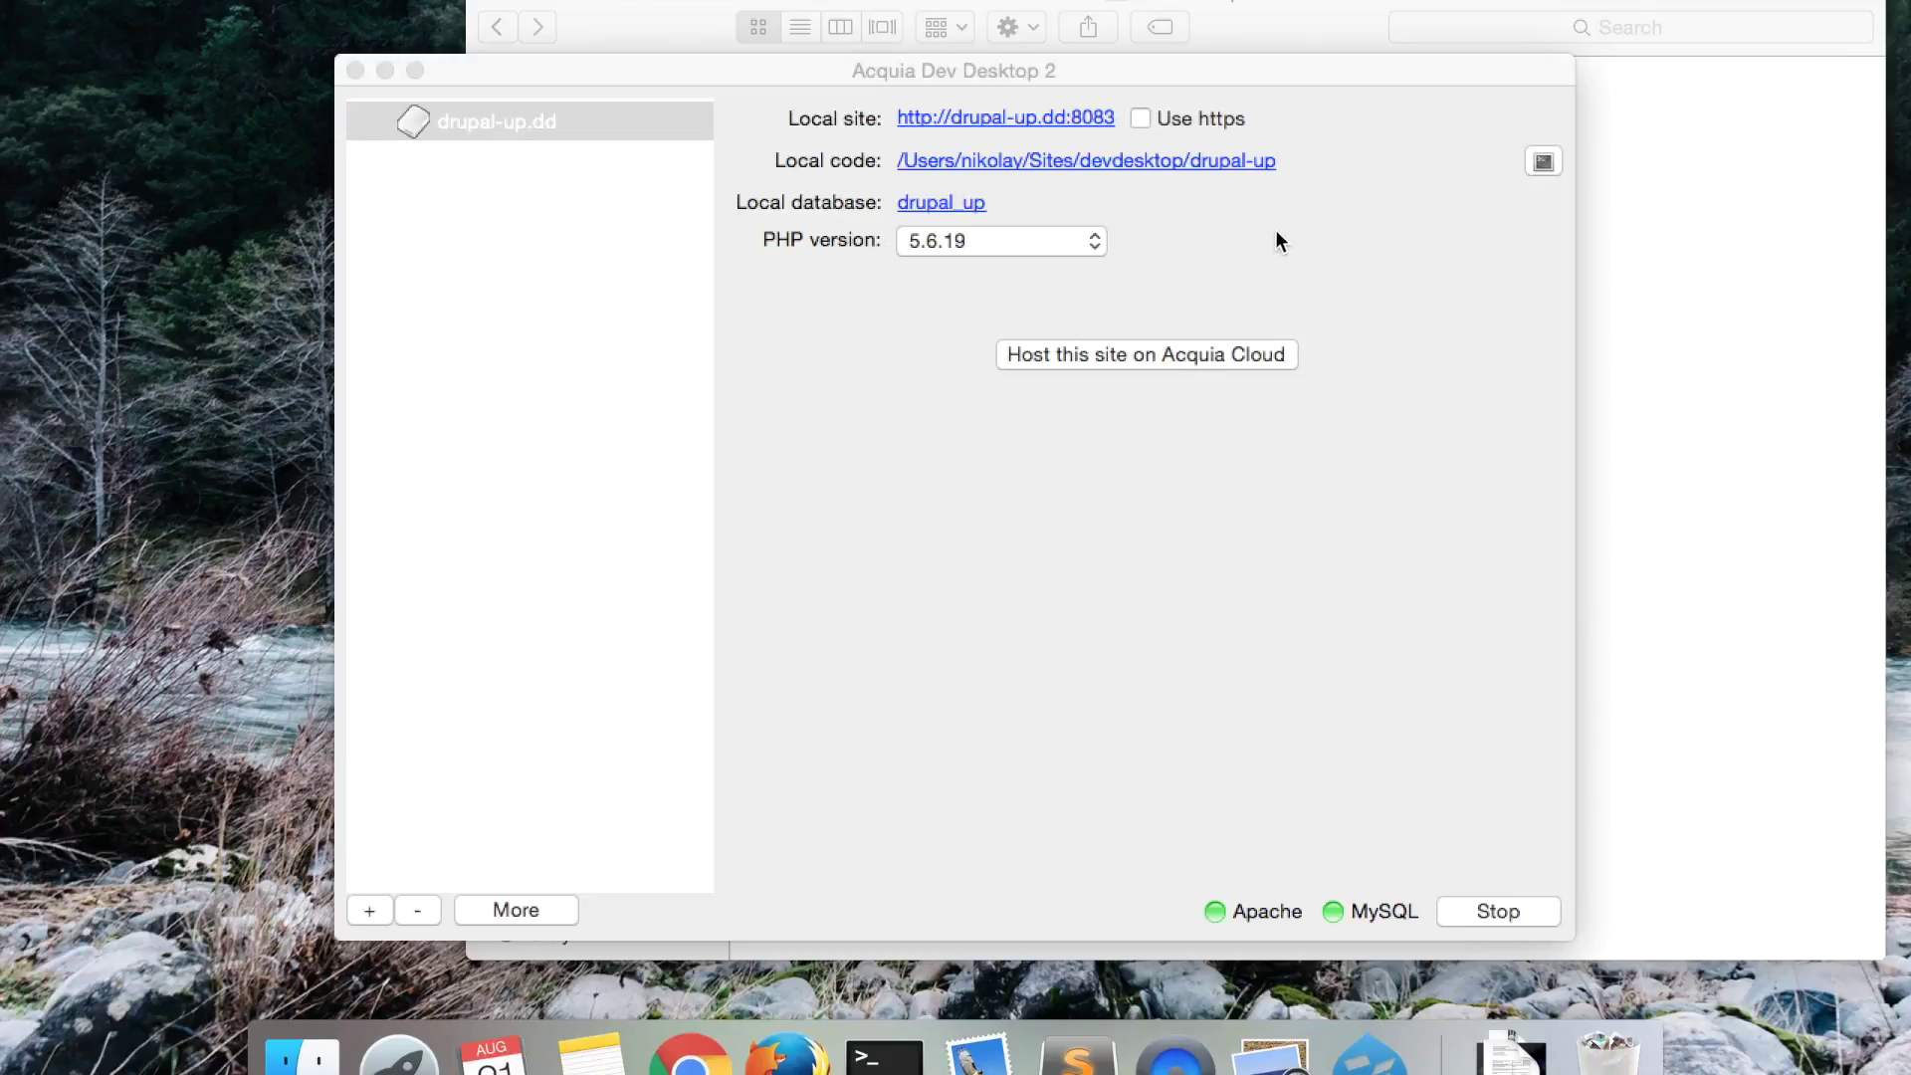
- Use the drupal-up Local code path link in Acquia Dev Desktop to show the folder in Finder
left_click(1370, 161)
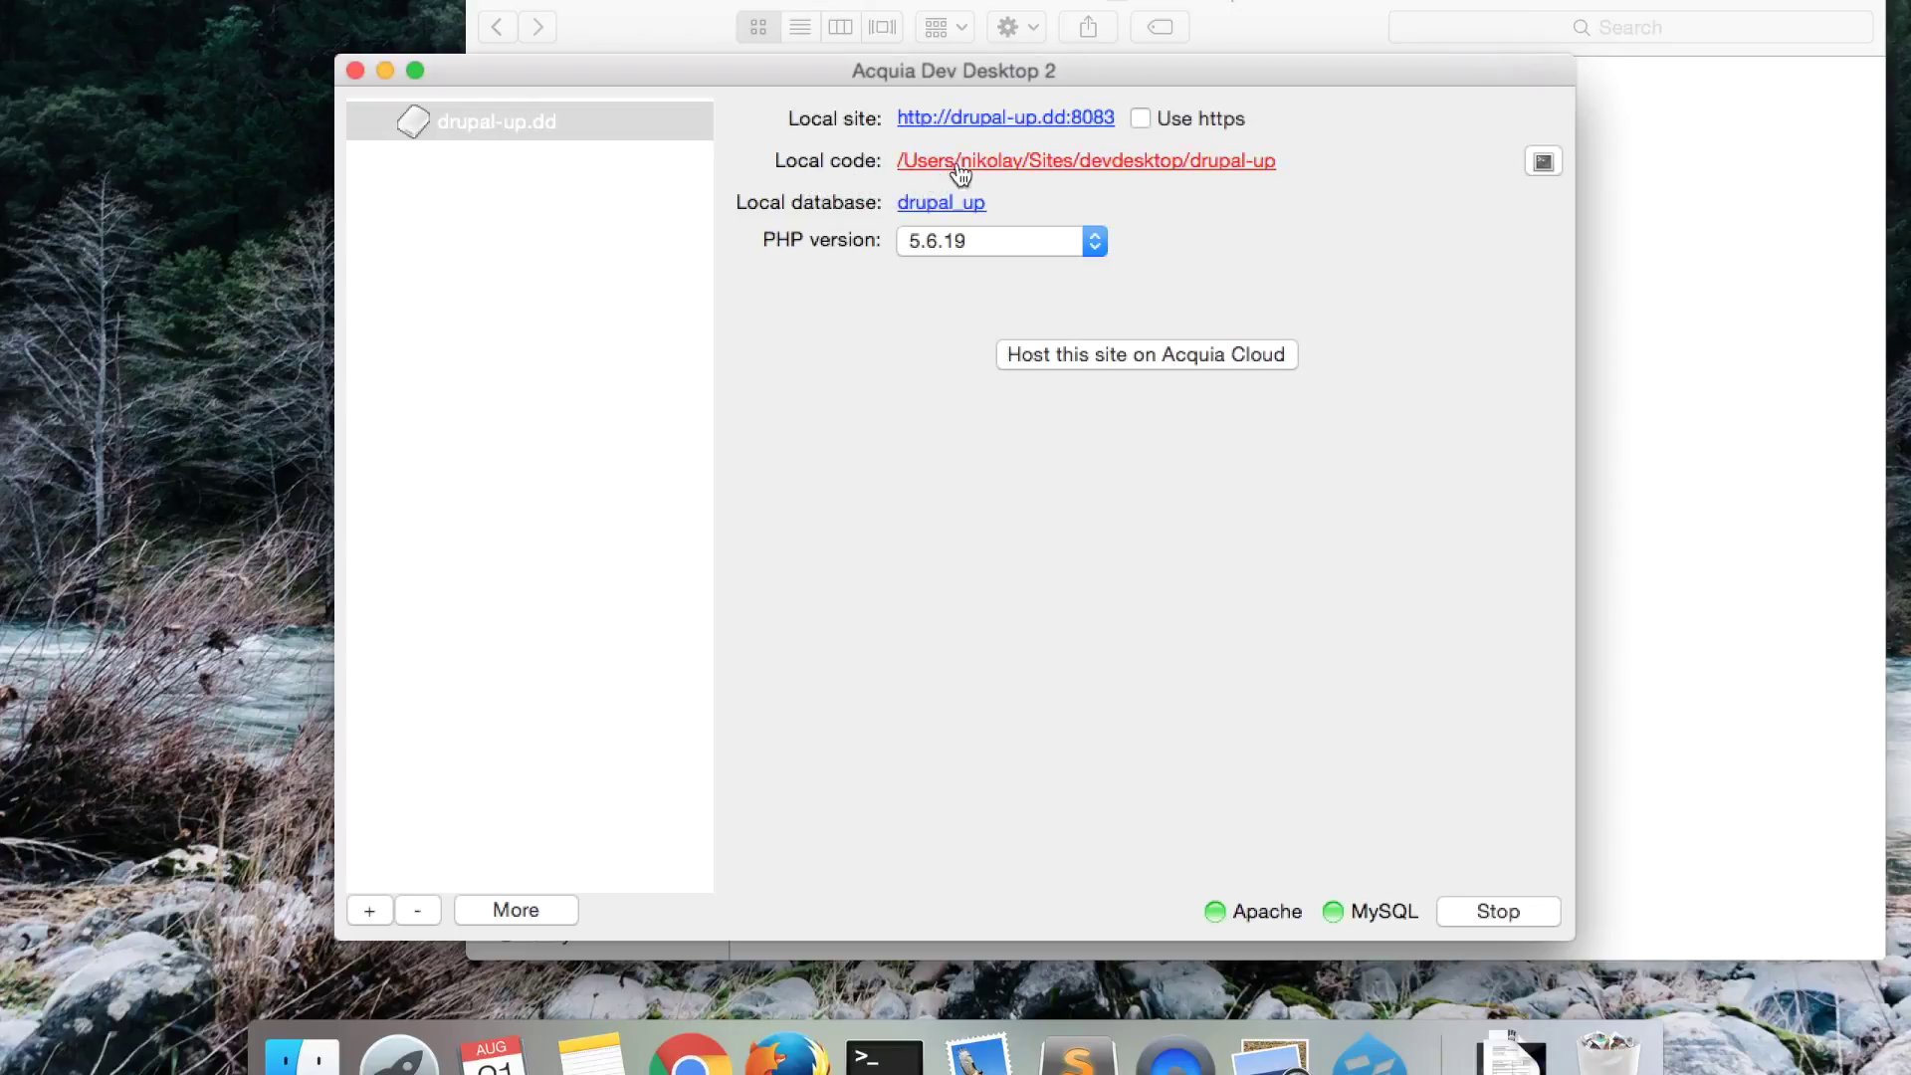
left_click(1125, 161)
left_click(302, 1054)
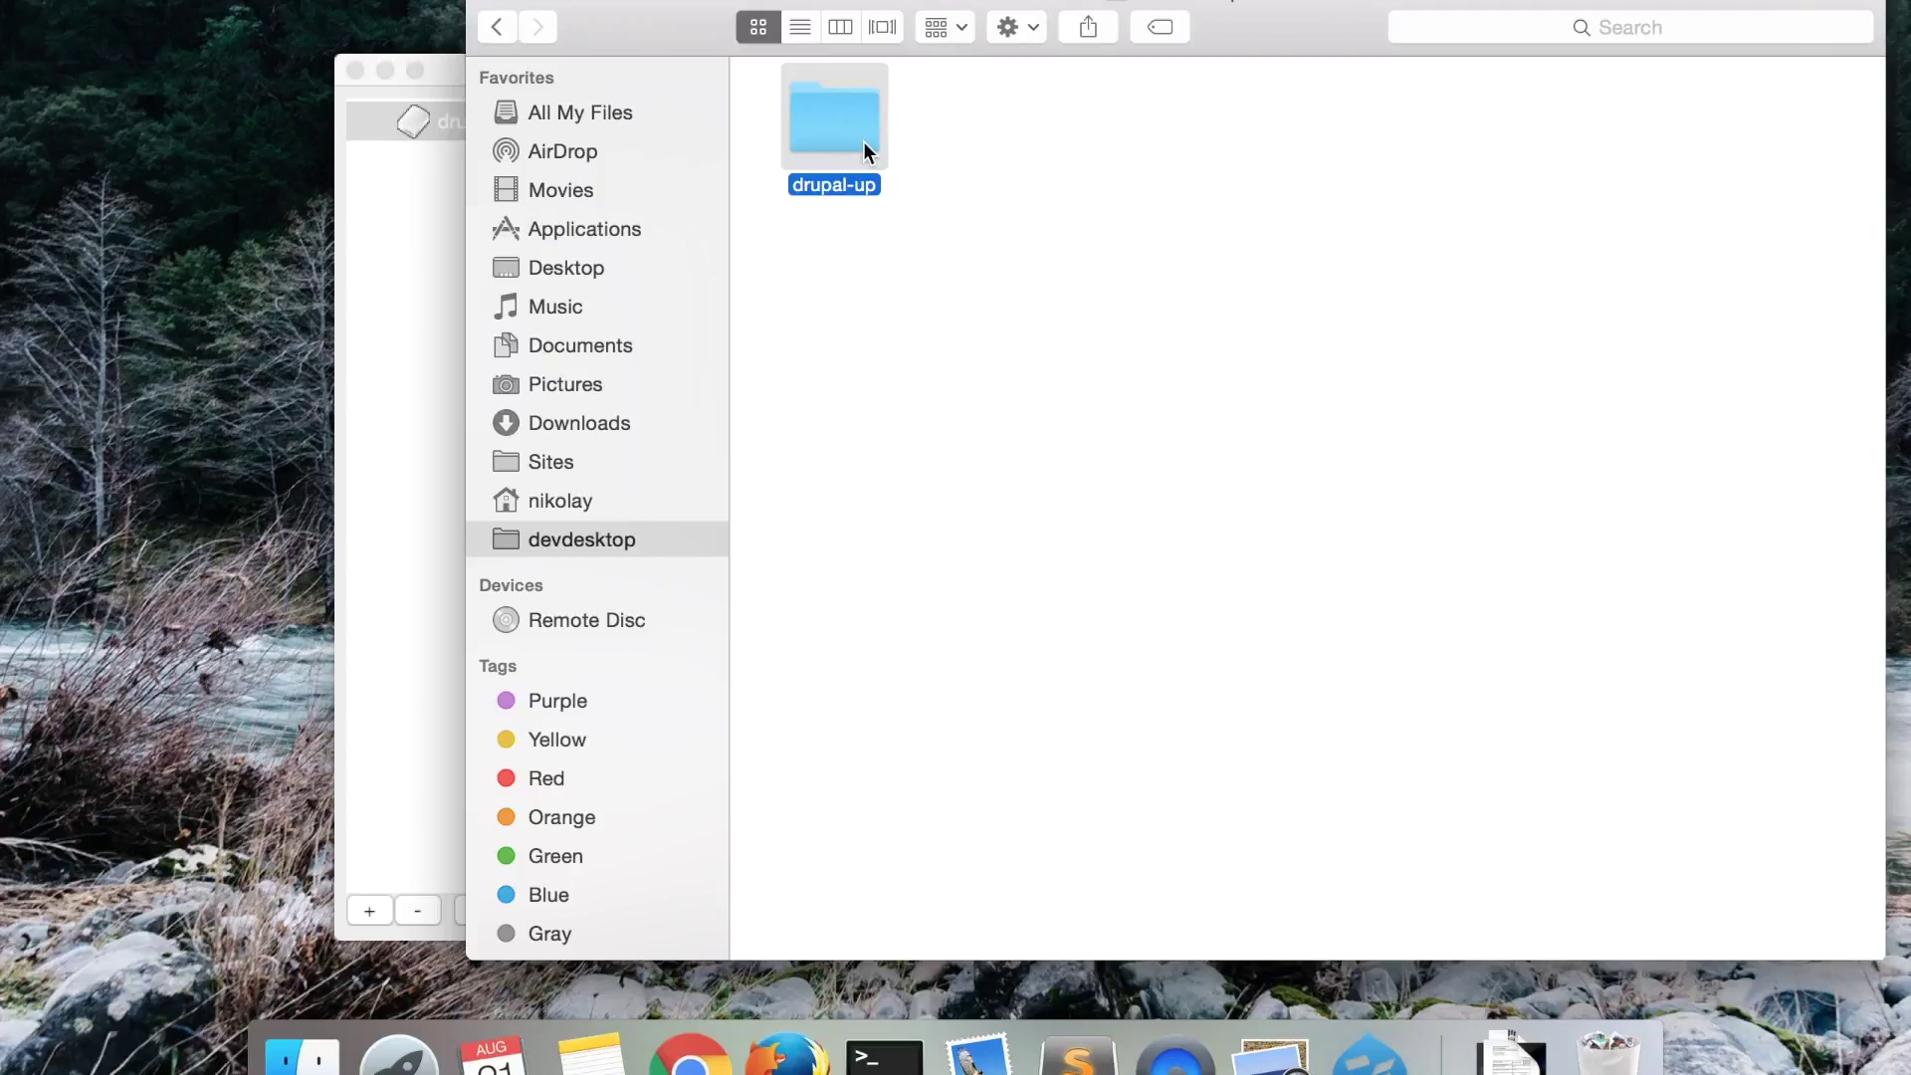
- Drag the drupal-up folder from Finder into the Sublime Text 2 sidebar
left_click(1078, 1054)
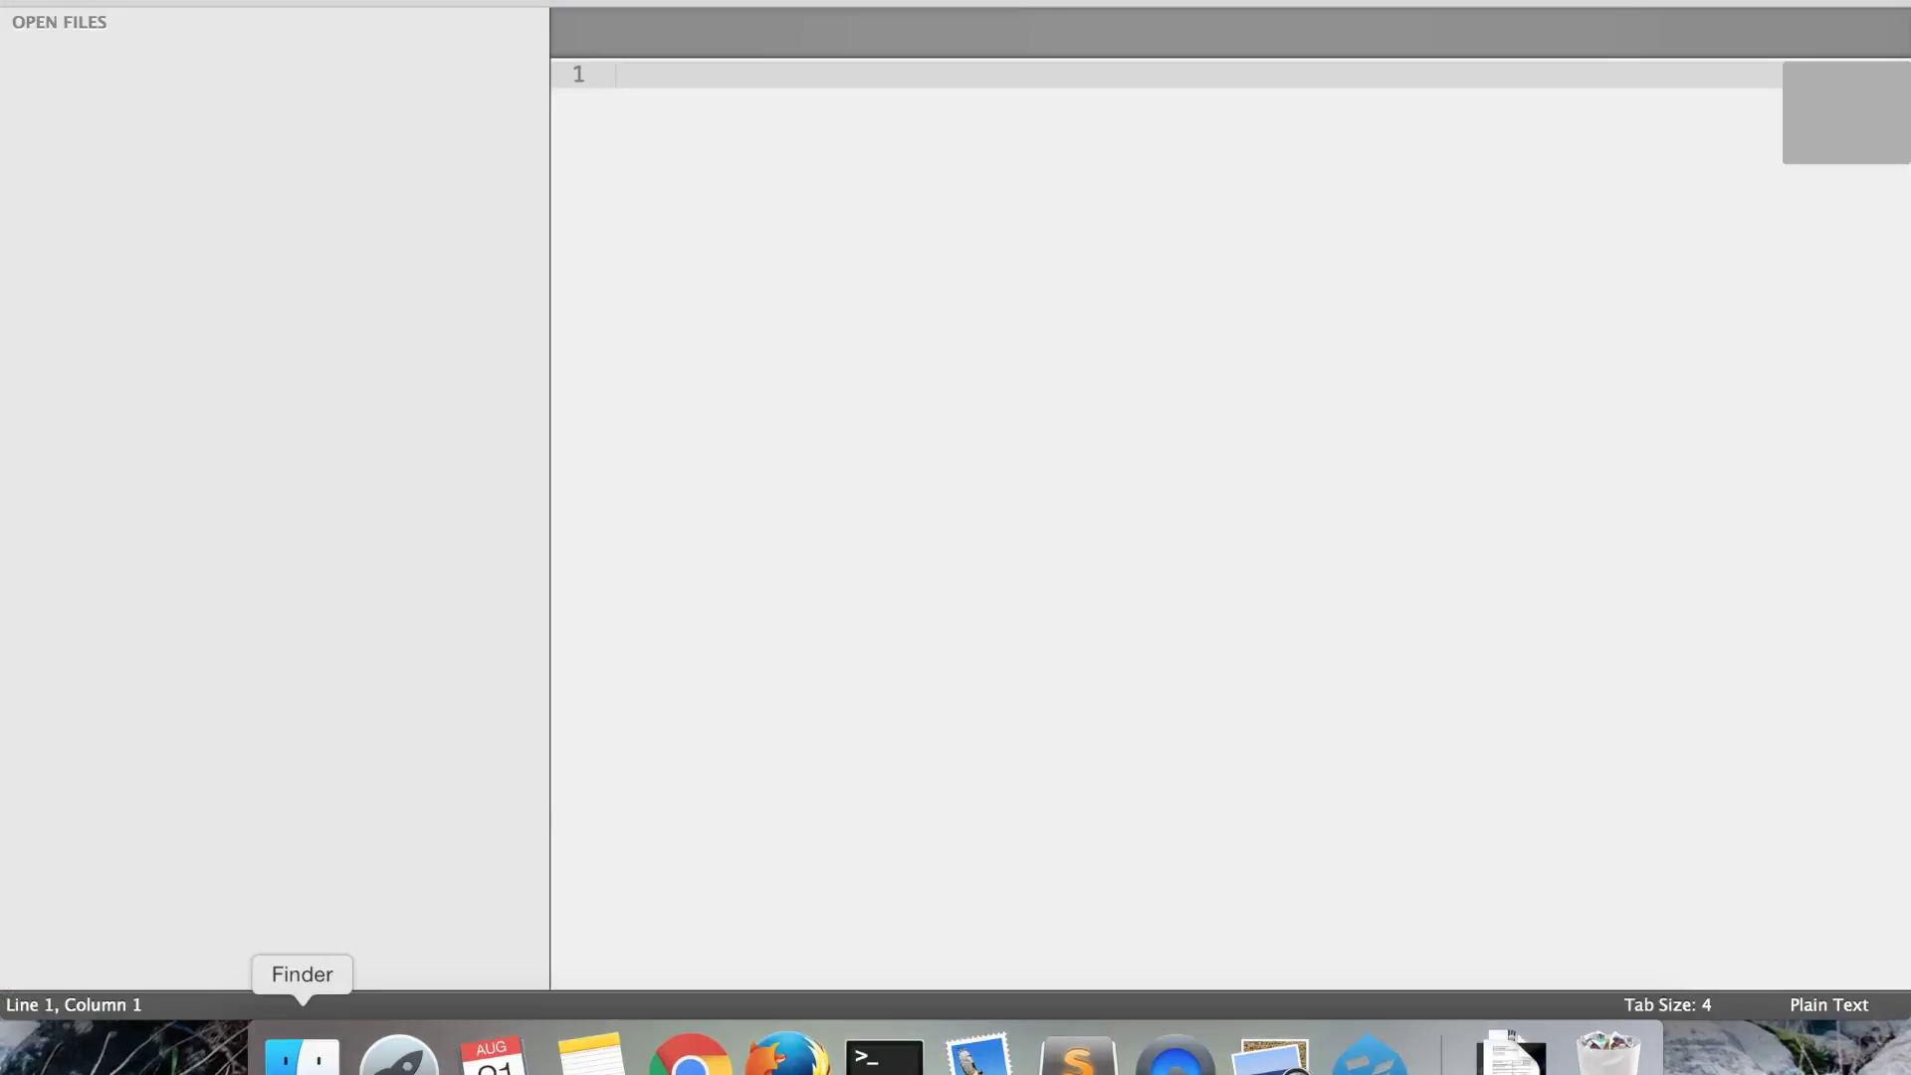
left_click(308, 1057)
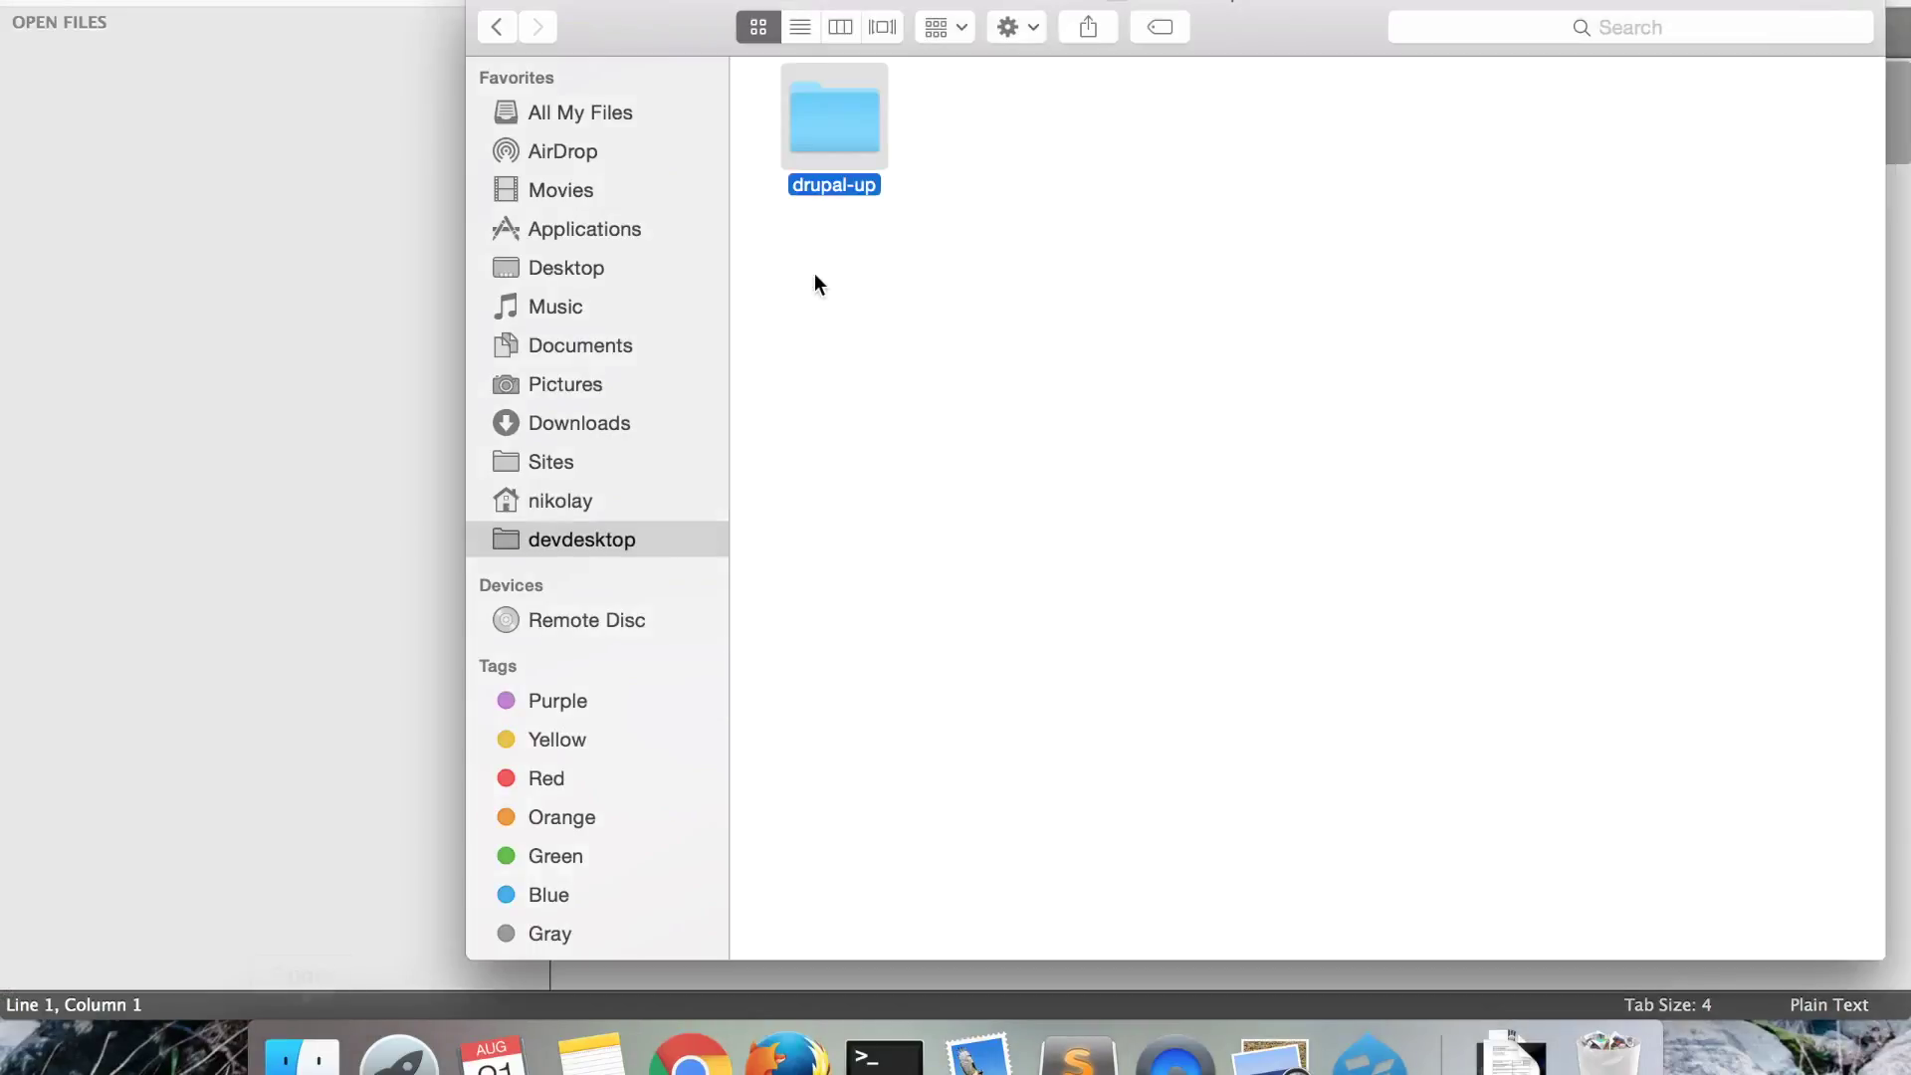
left_click_drag(832, 136, 207, 334)
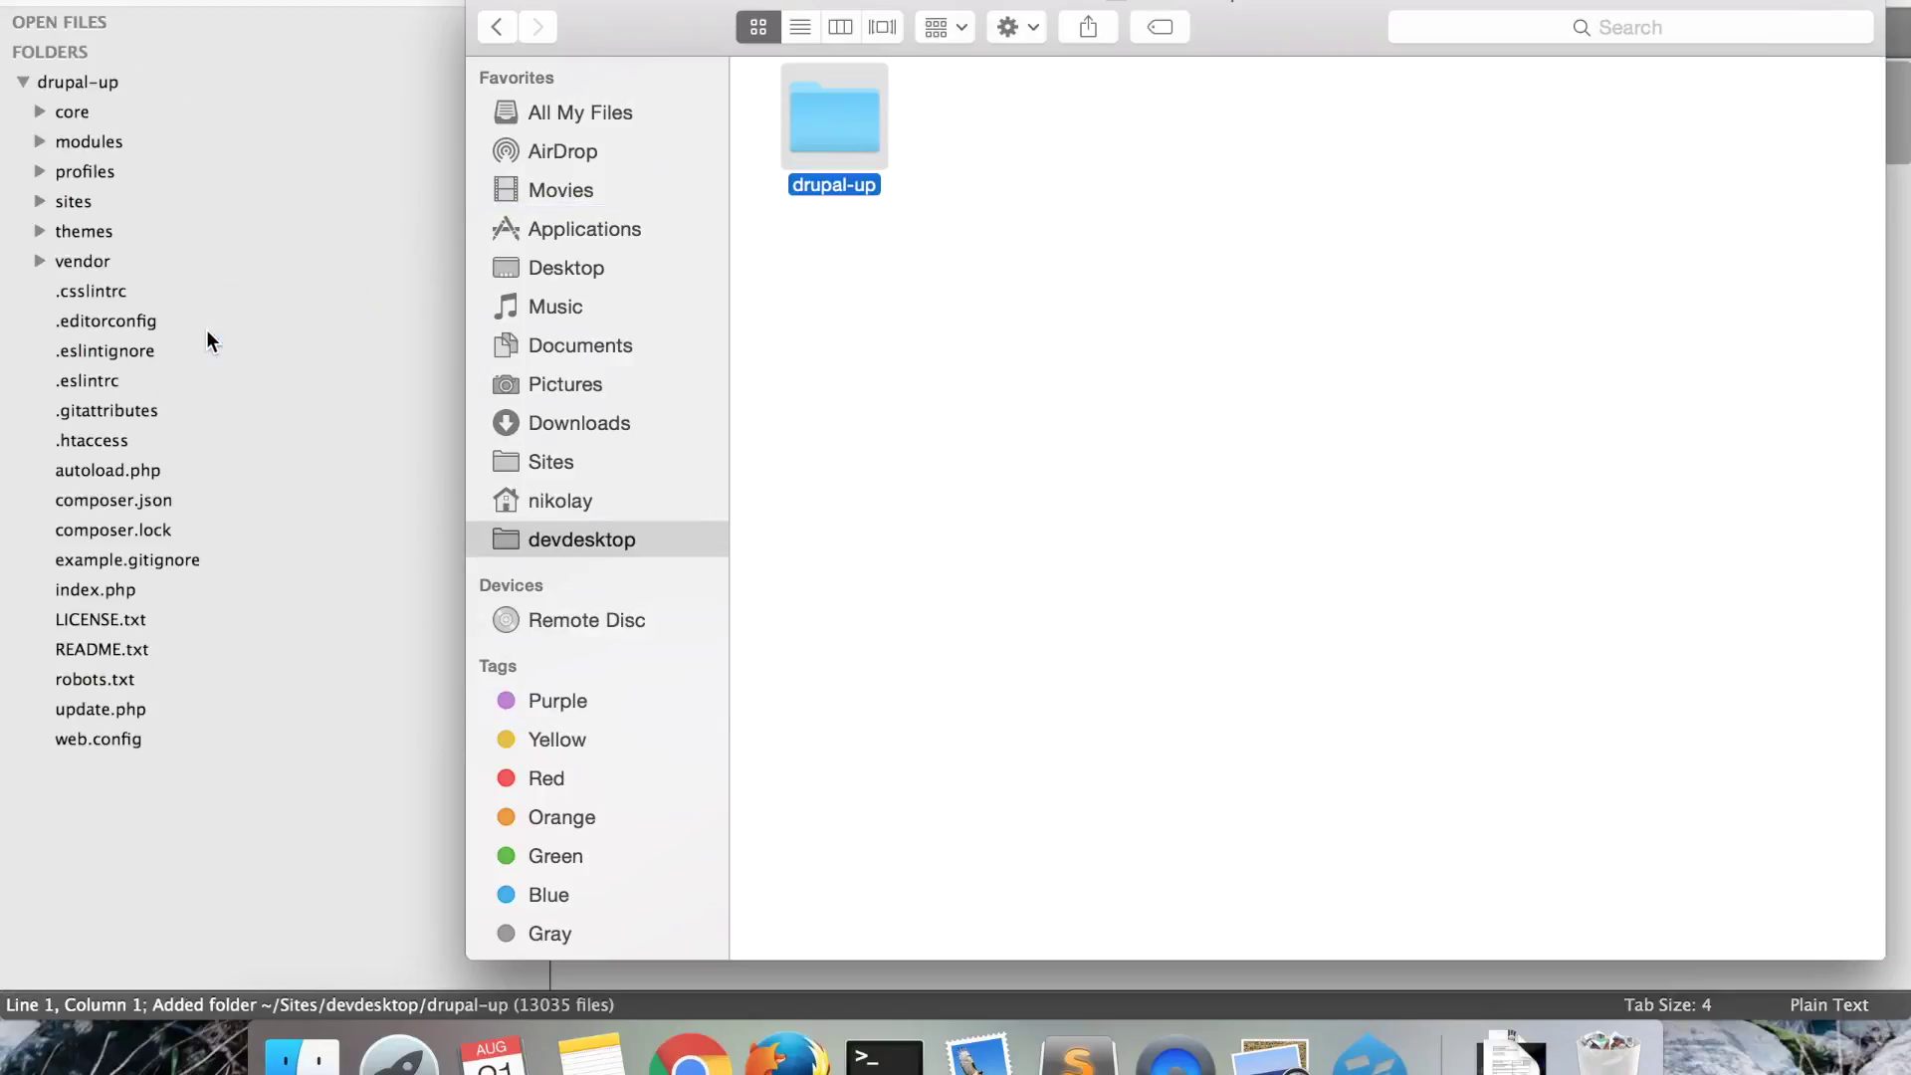
- Add a folder named drupalup under the themes folder in the project sidebar
left_click(175, 834)
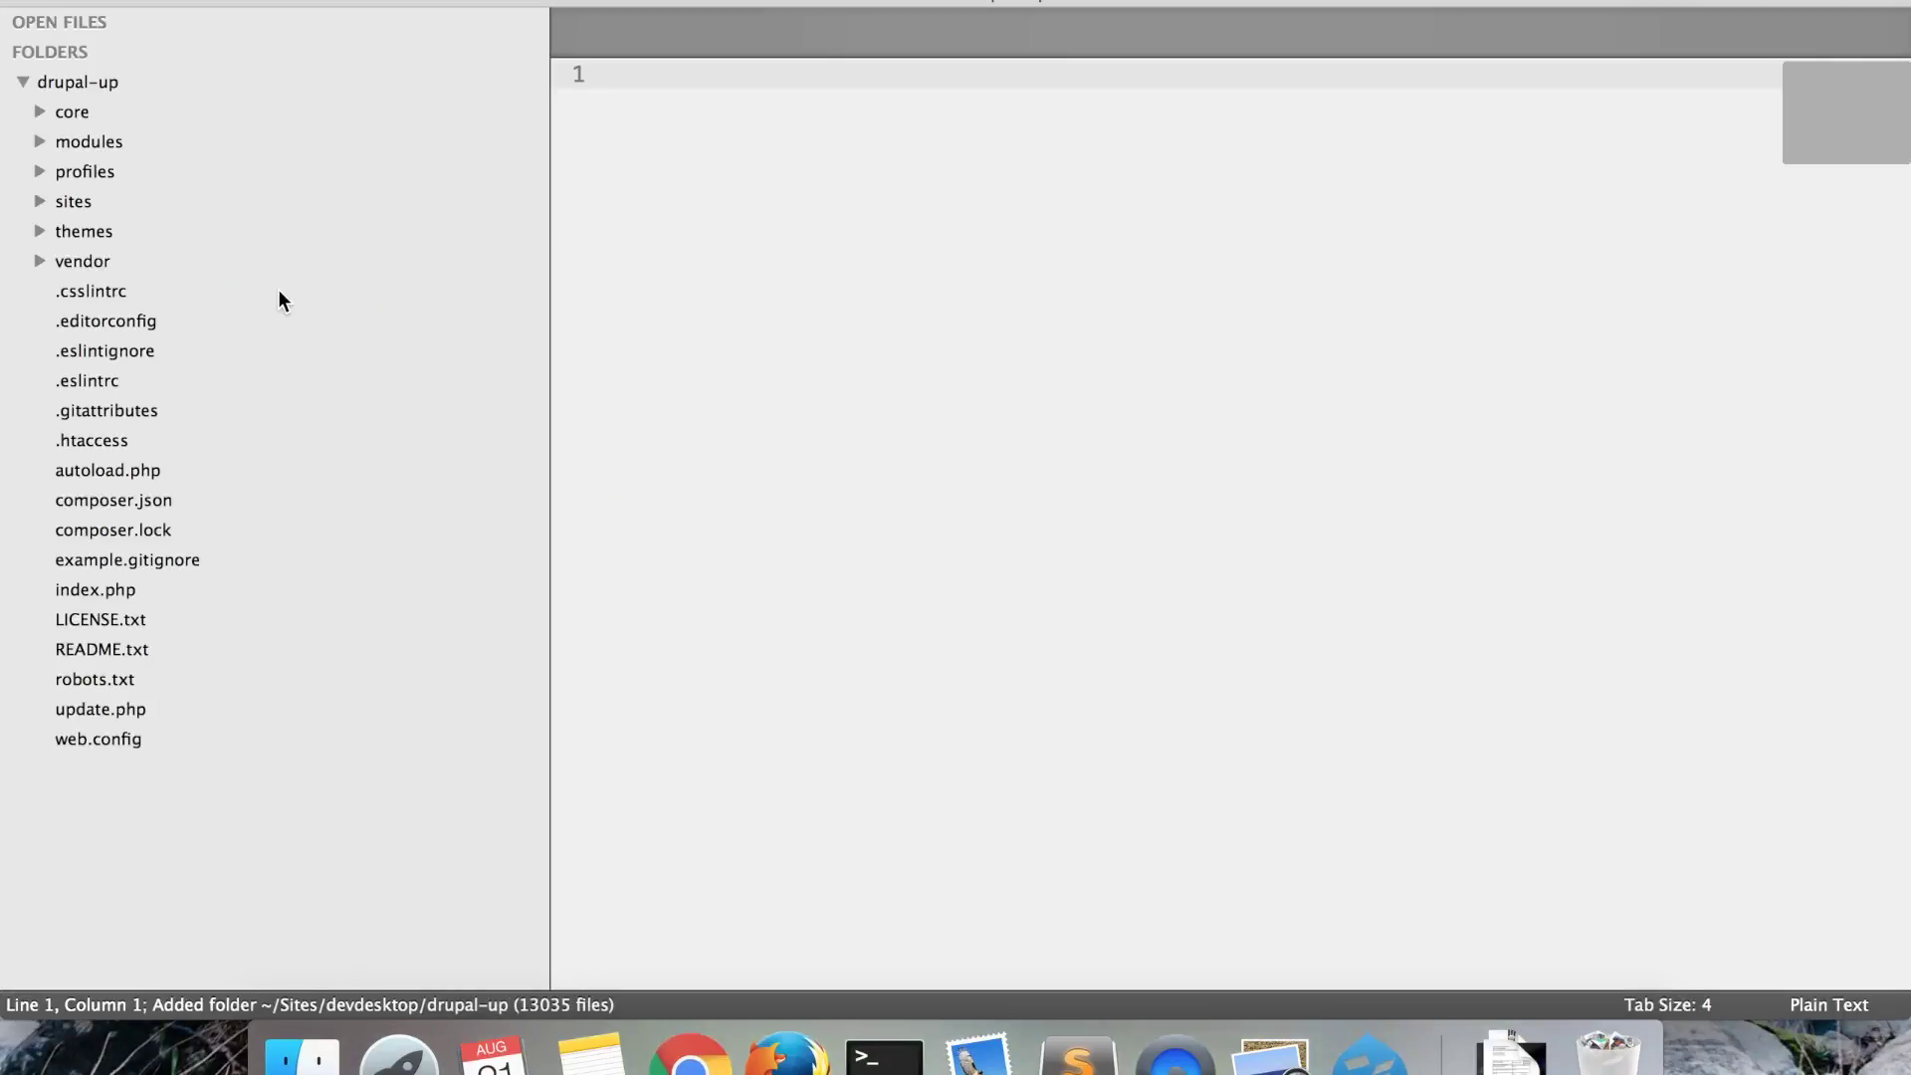
left_click(88, 232)
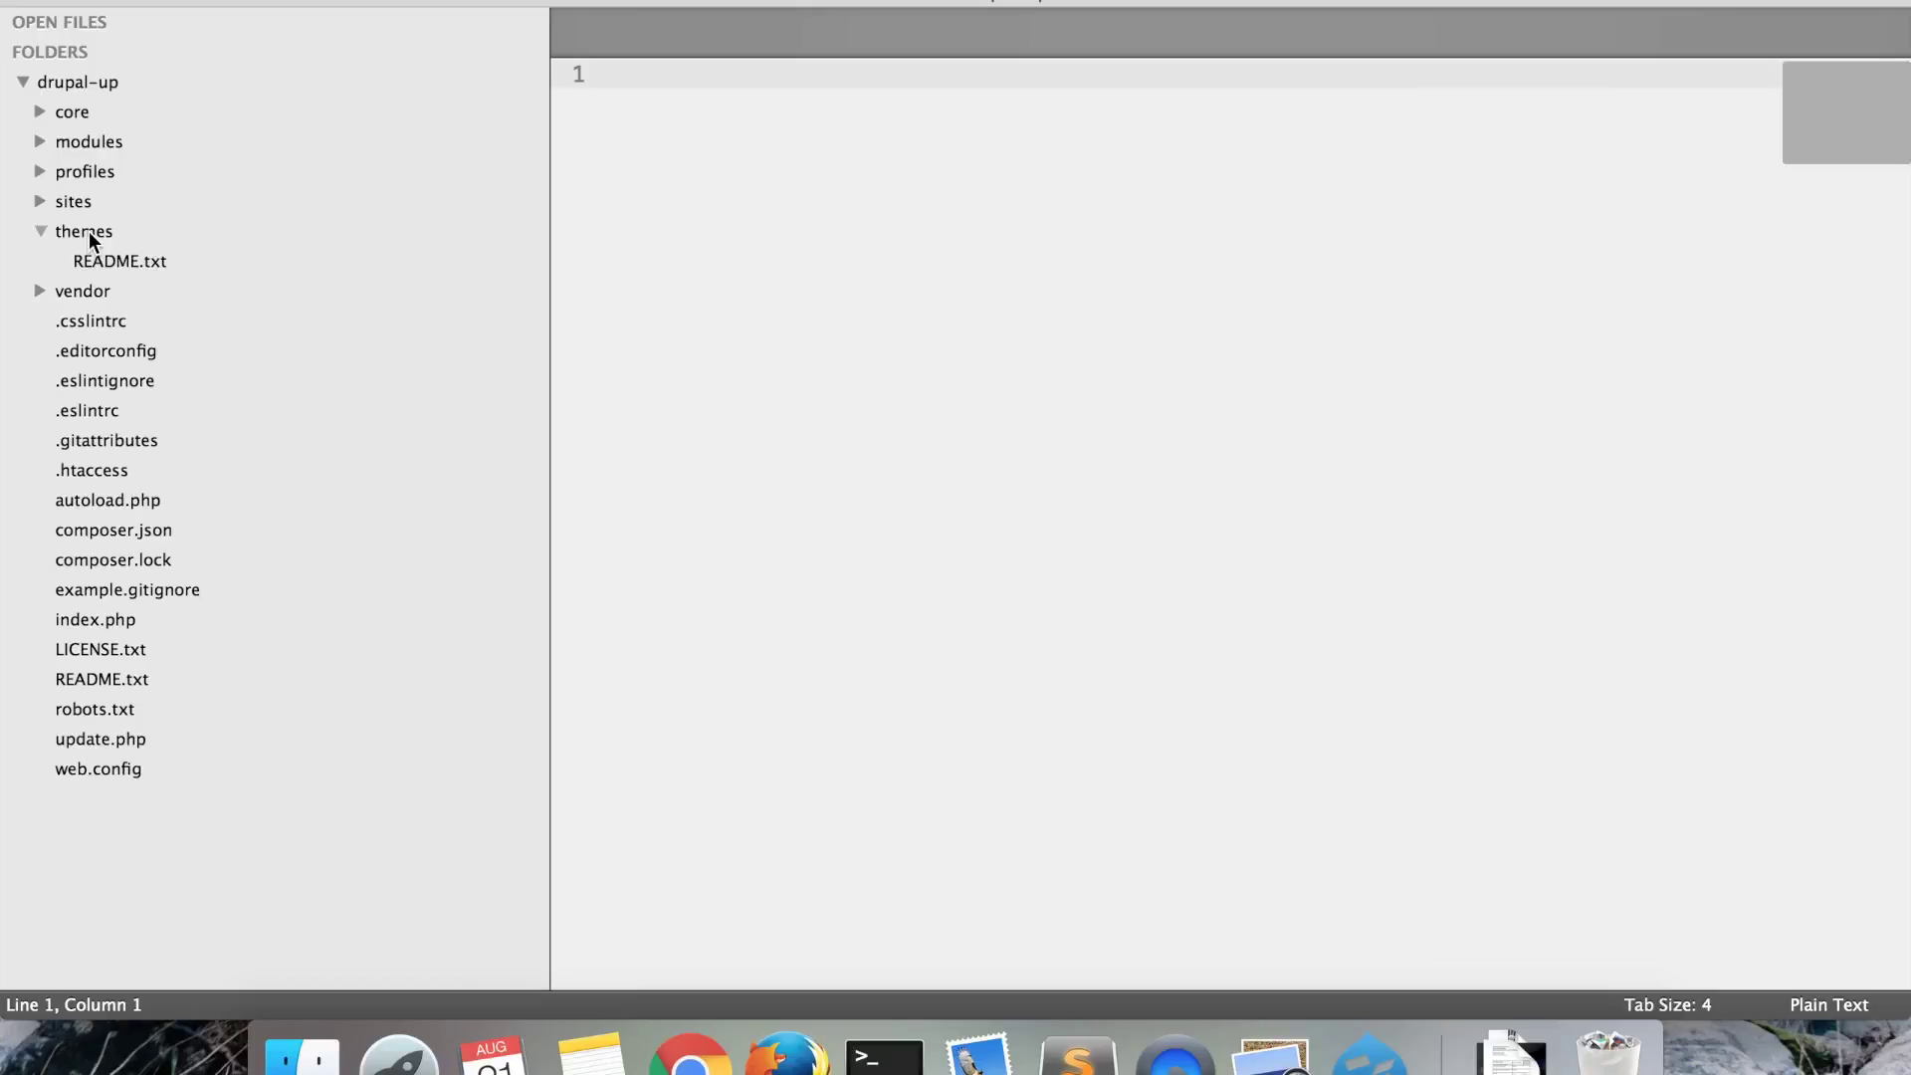
right_click(89, 231)
left_click(192, 321)
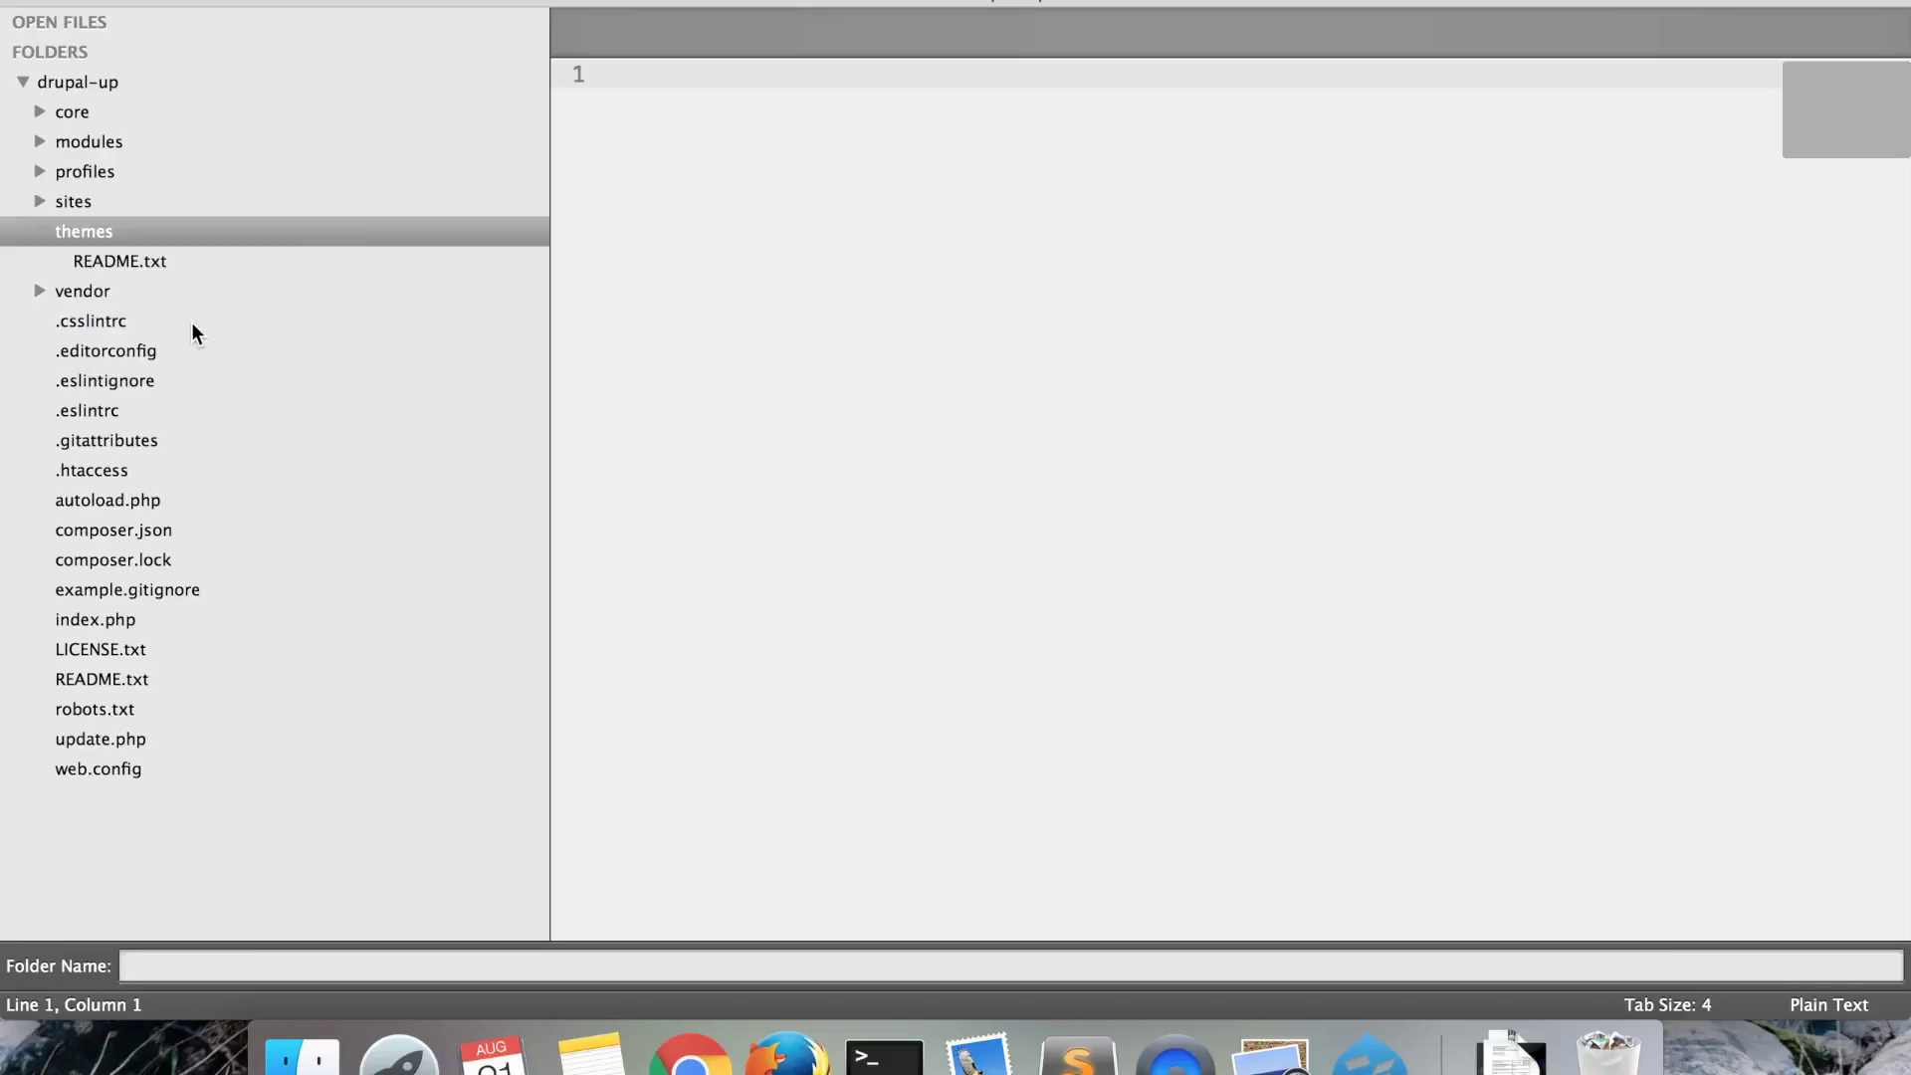
type("drupalup")
key("Return")
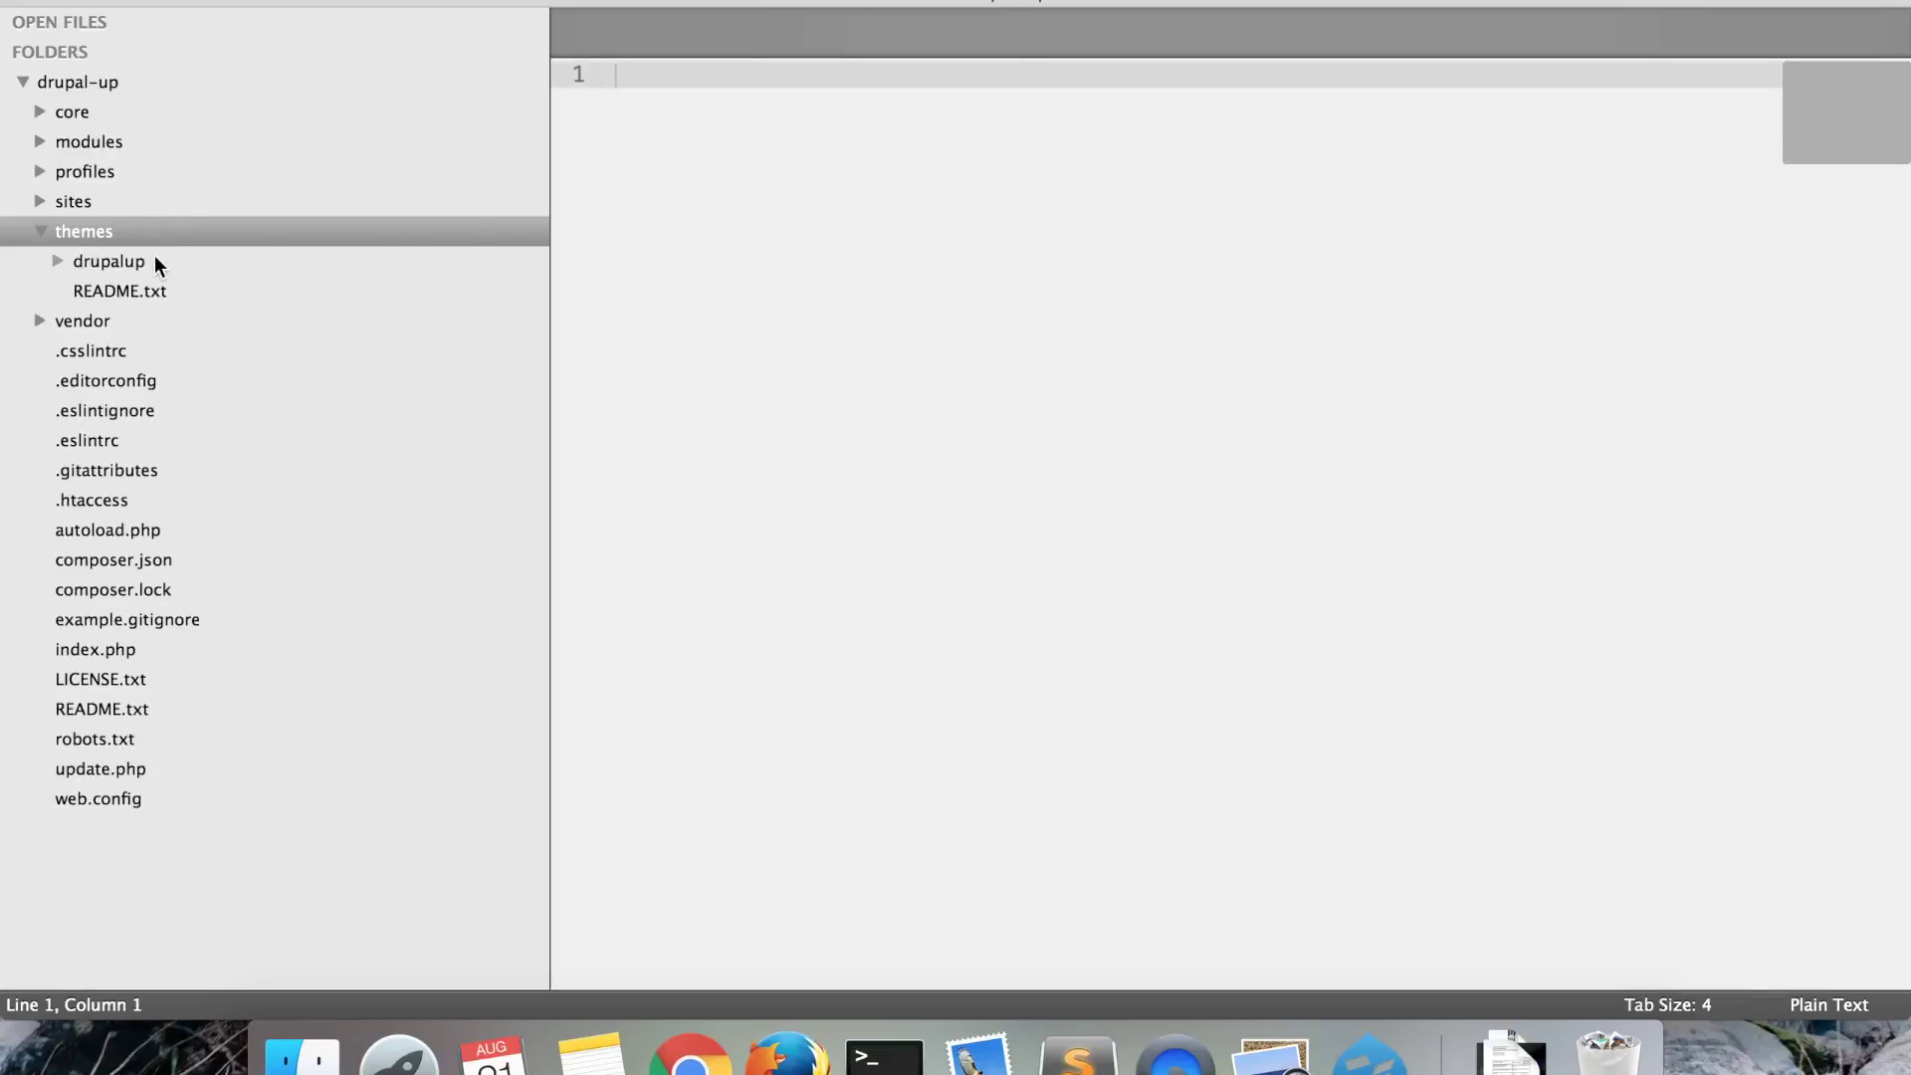
left_click(147, 260)
- Create a new file in the drupalup folder and save it as drupalup.info.yml
right_click(146, 261)
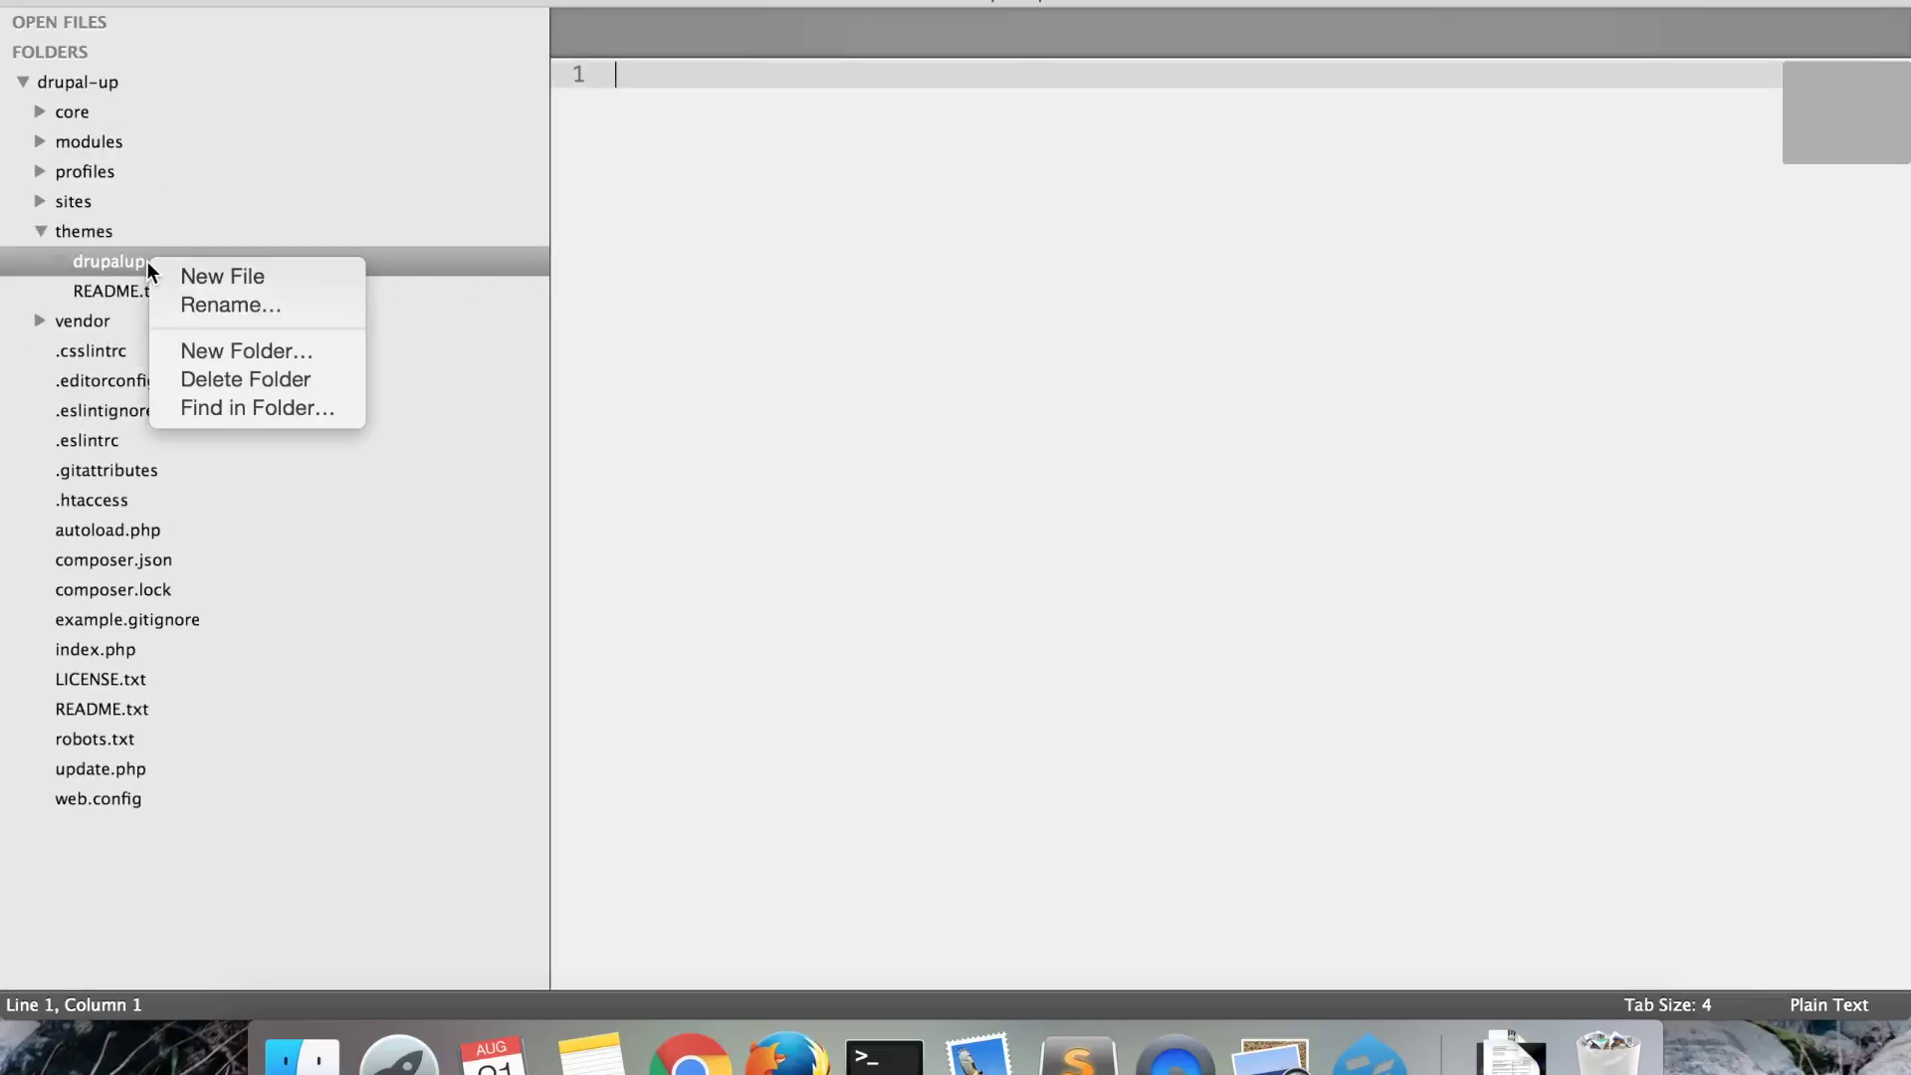
left_click(232, 278)
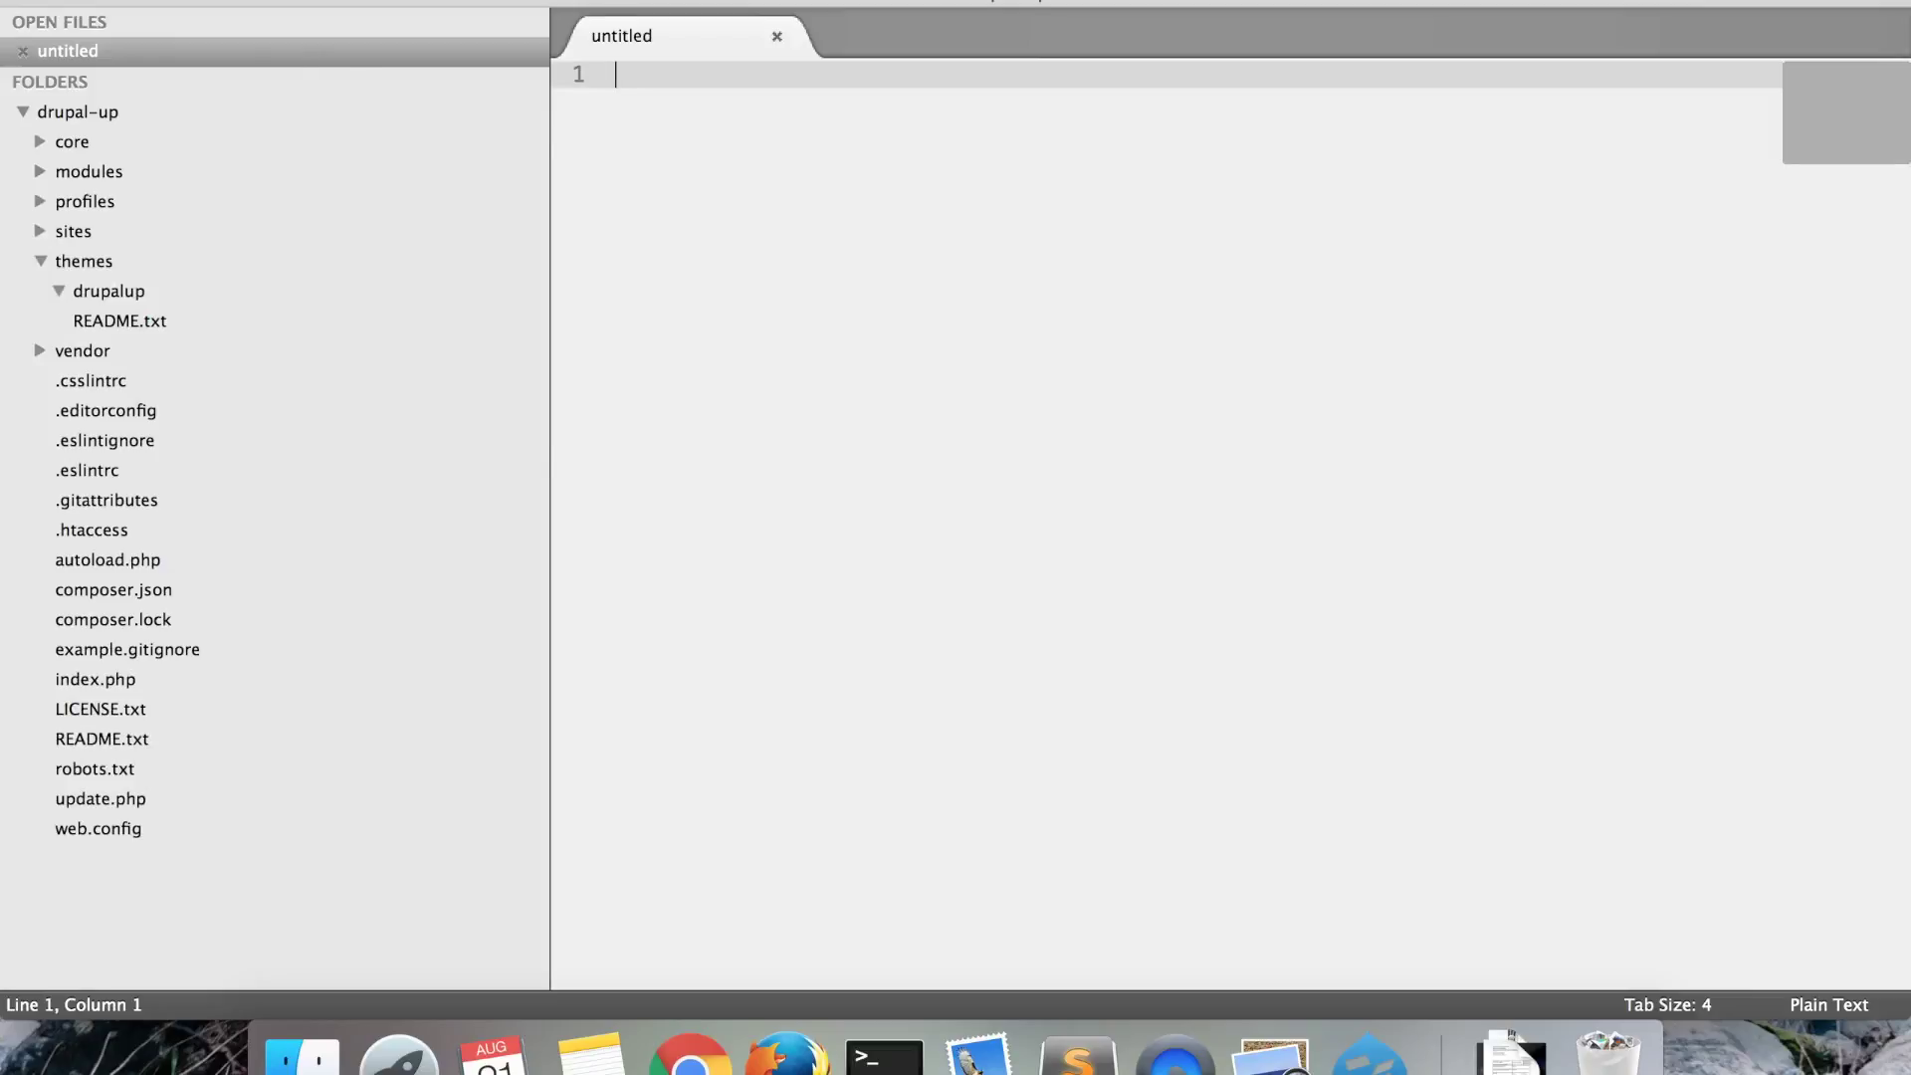
left_click(283, 13)
left_click(340, 134)
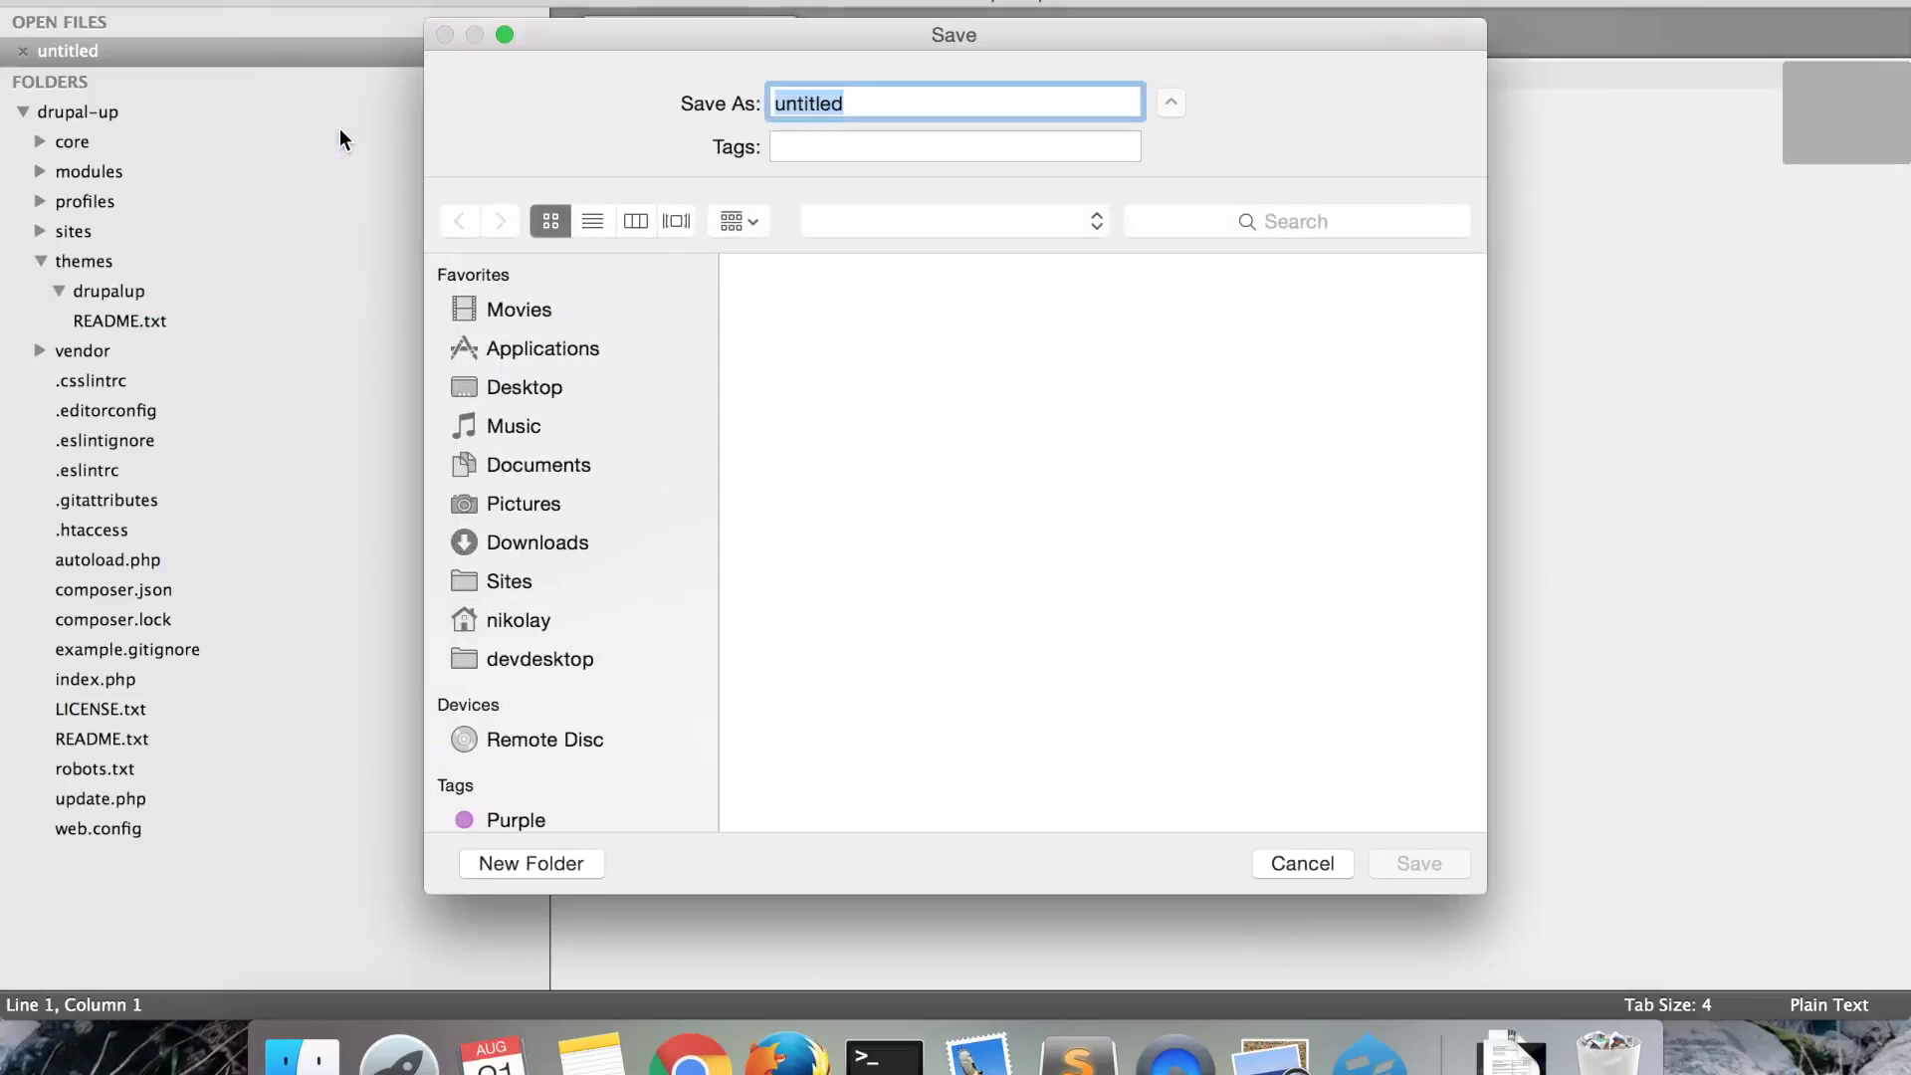
type("dr")
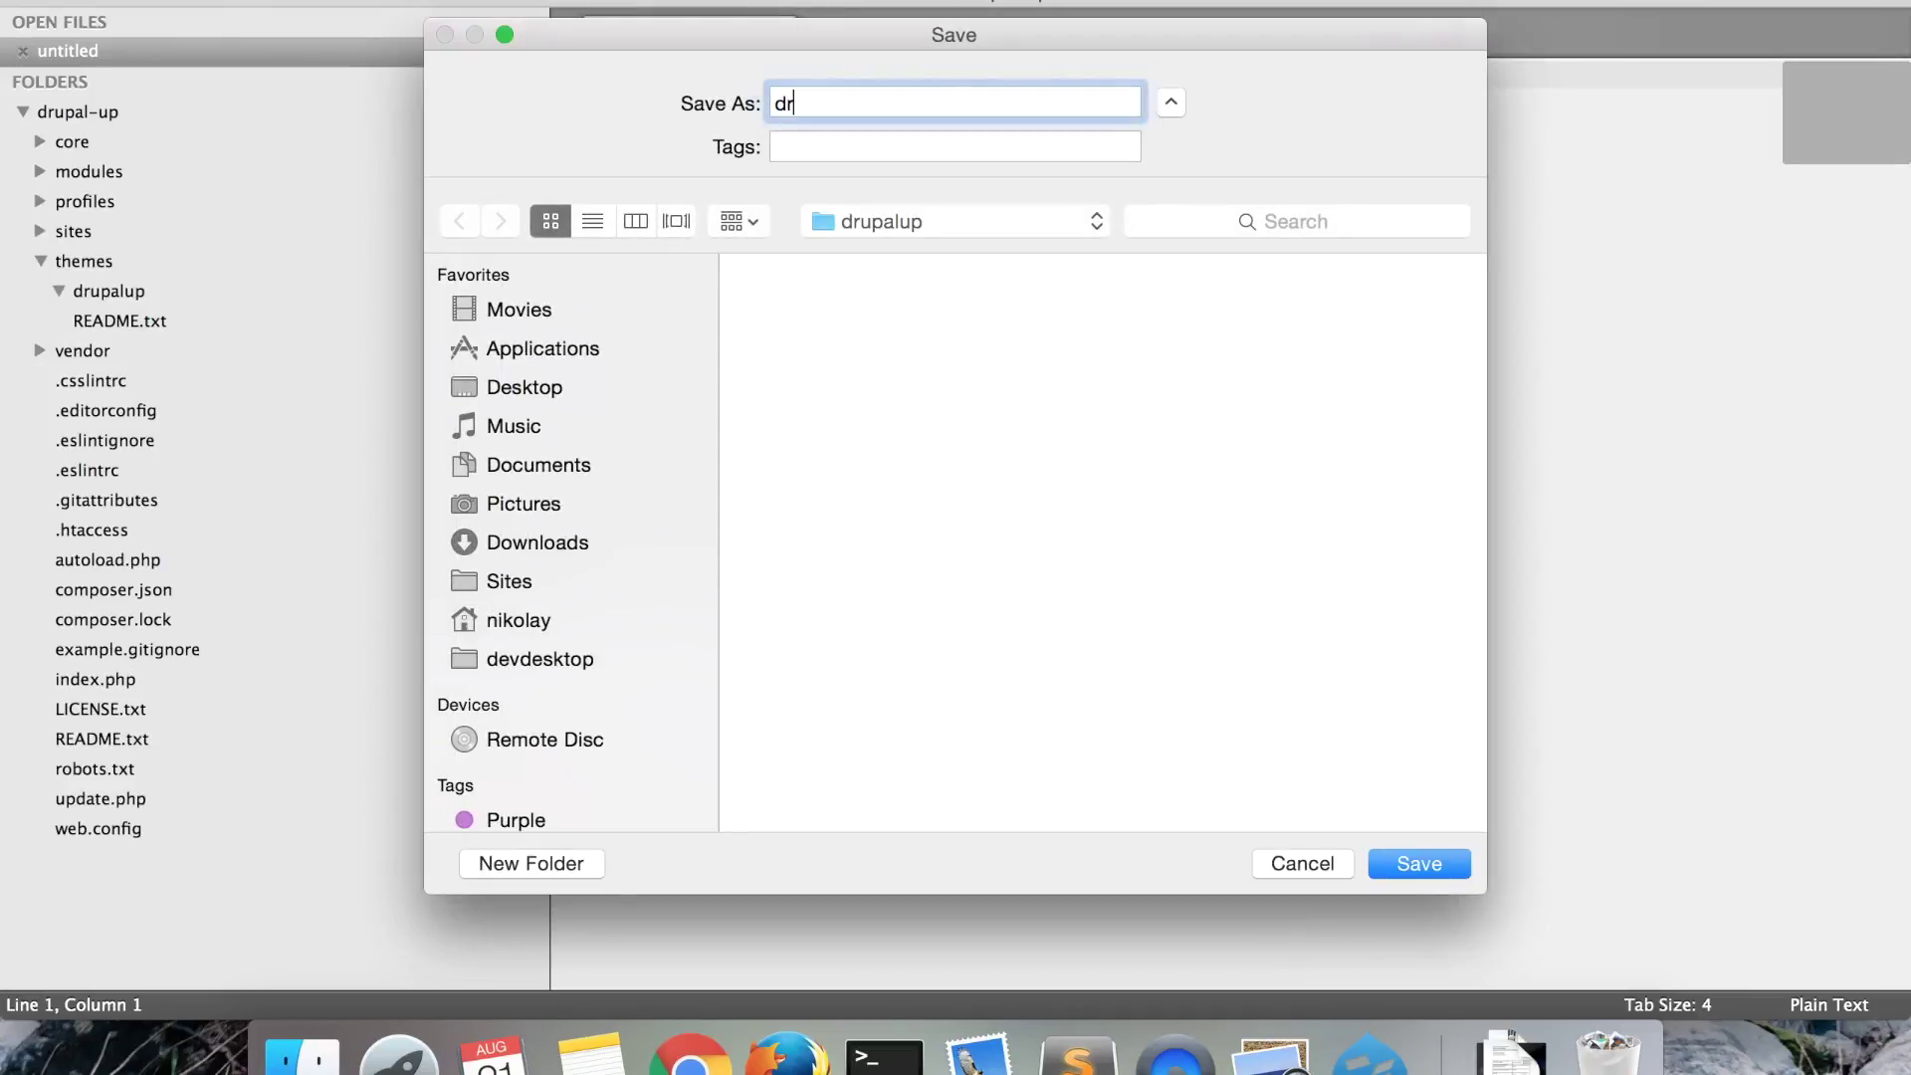
type("upalup.i")
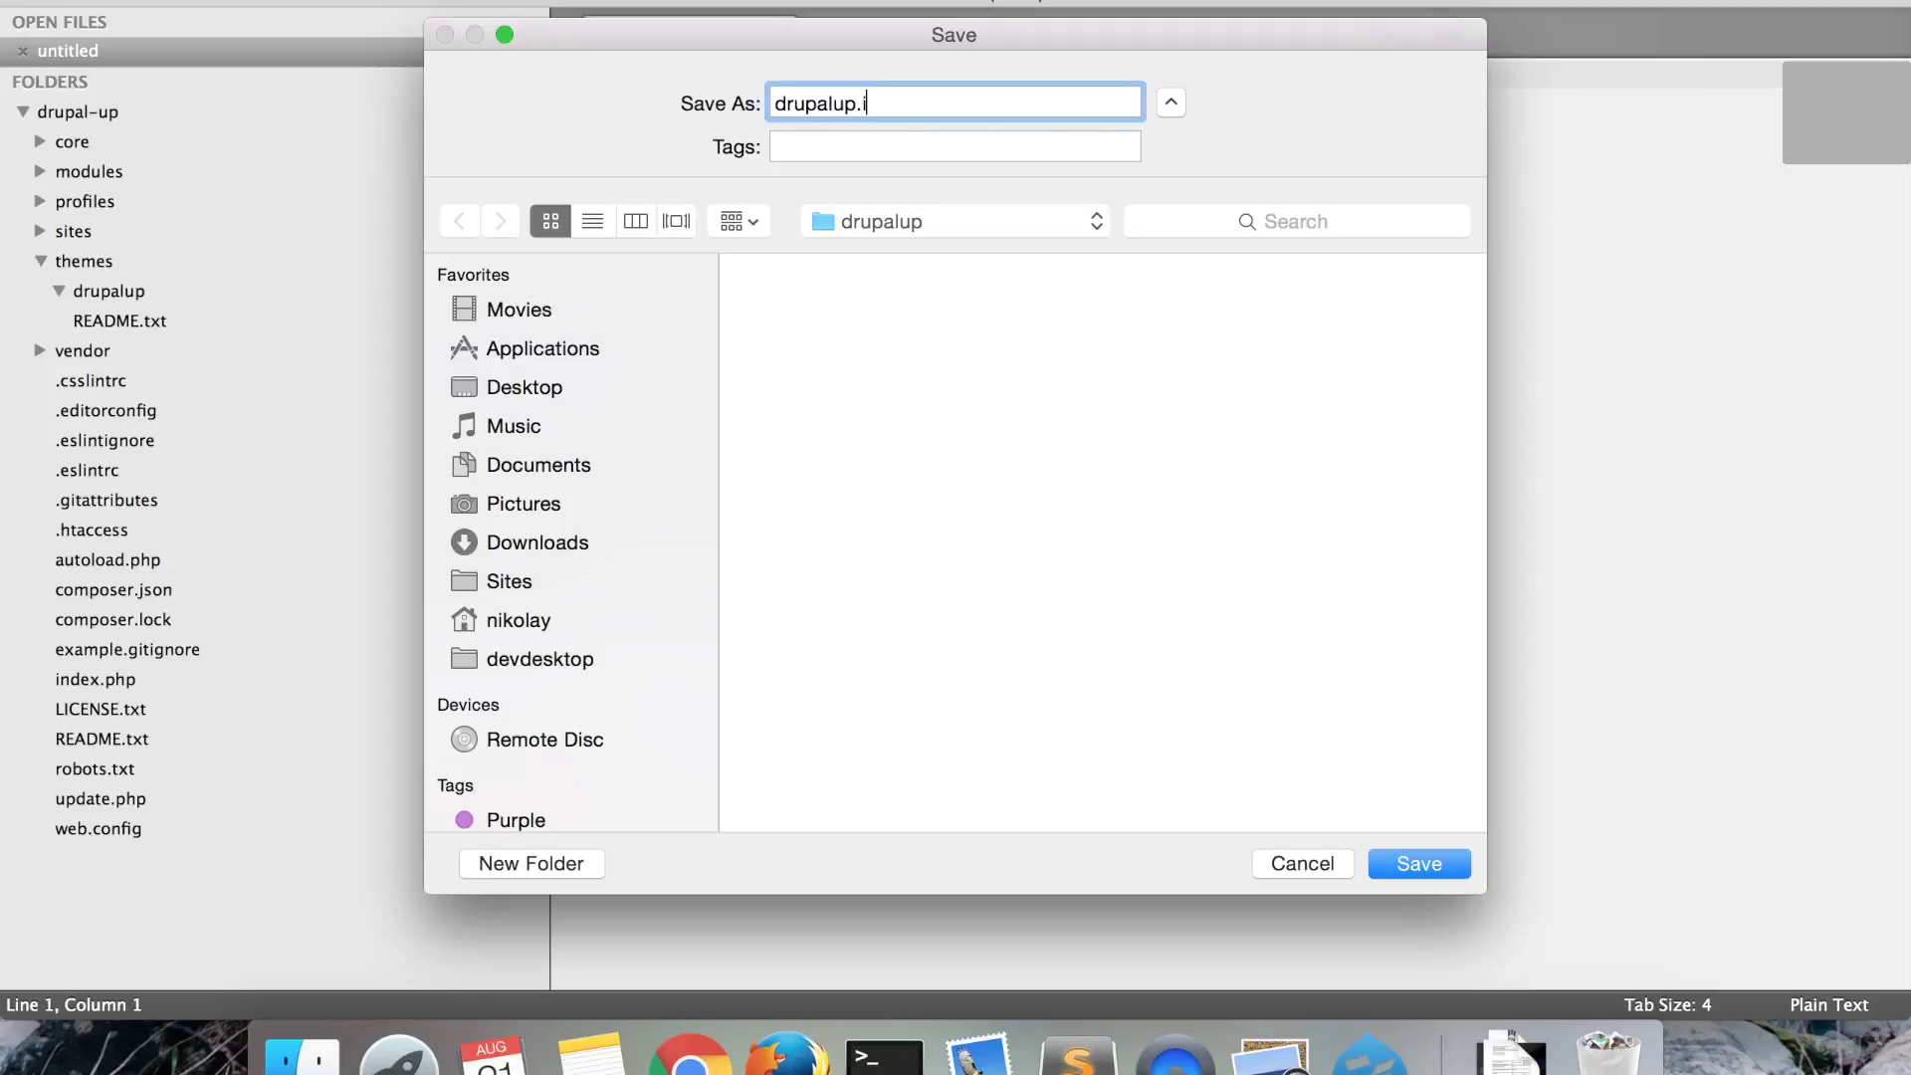
type("nfo.")
type("yml")
key("Return")
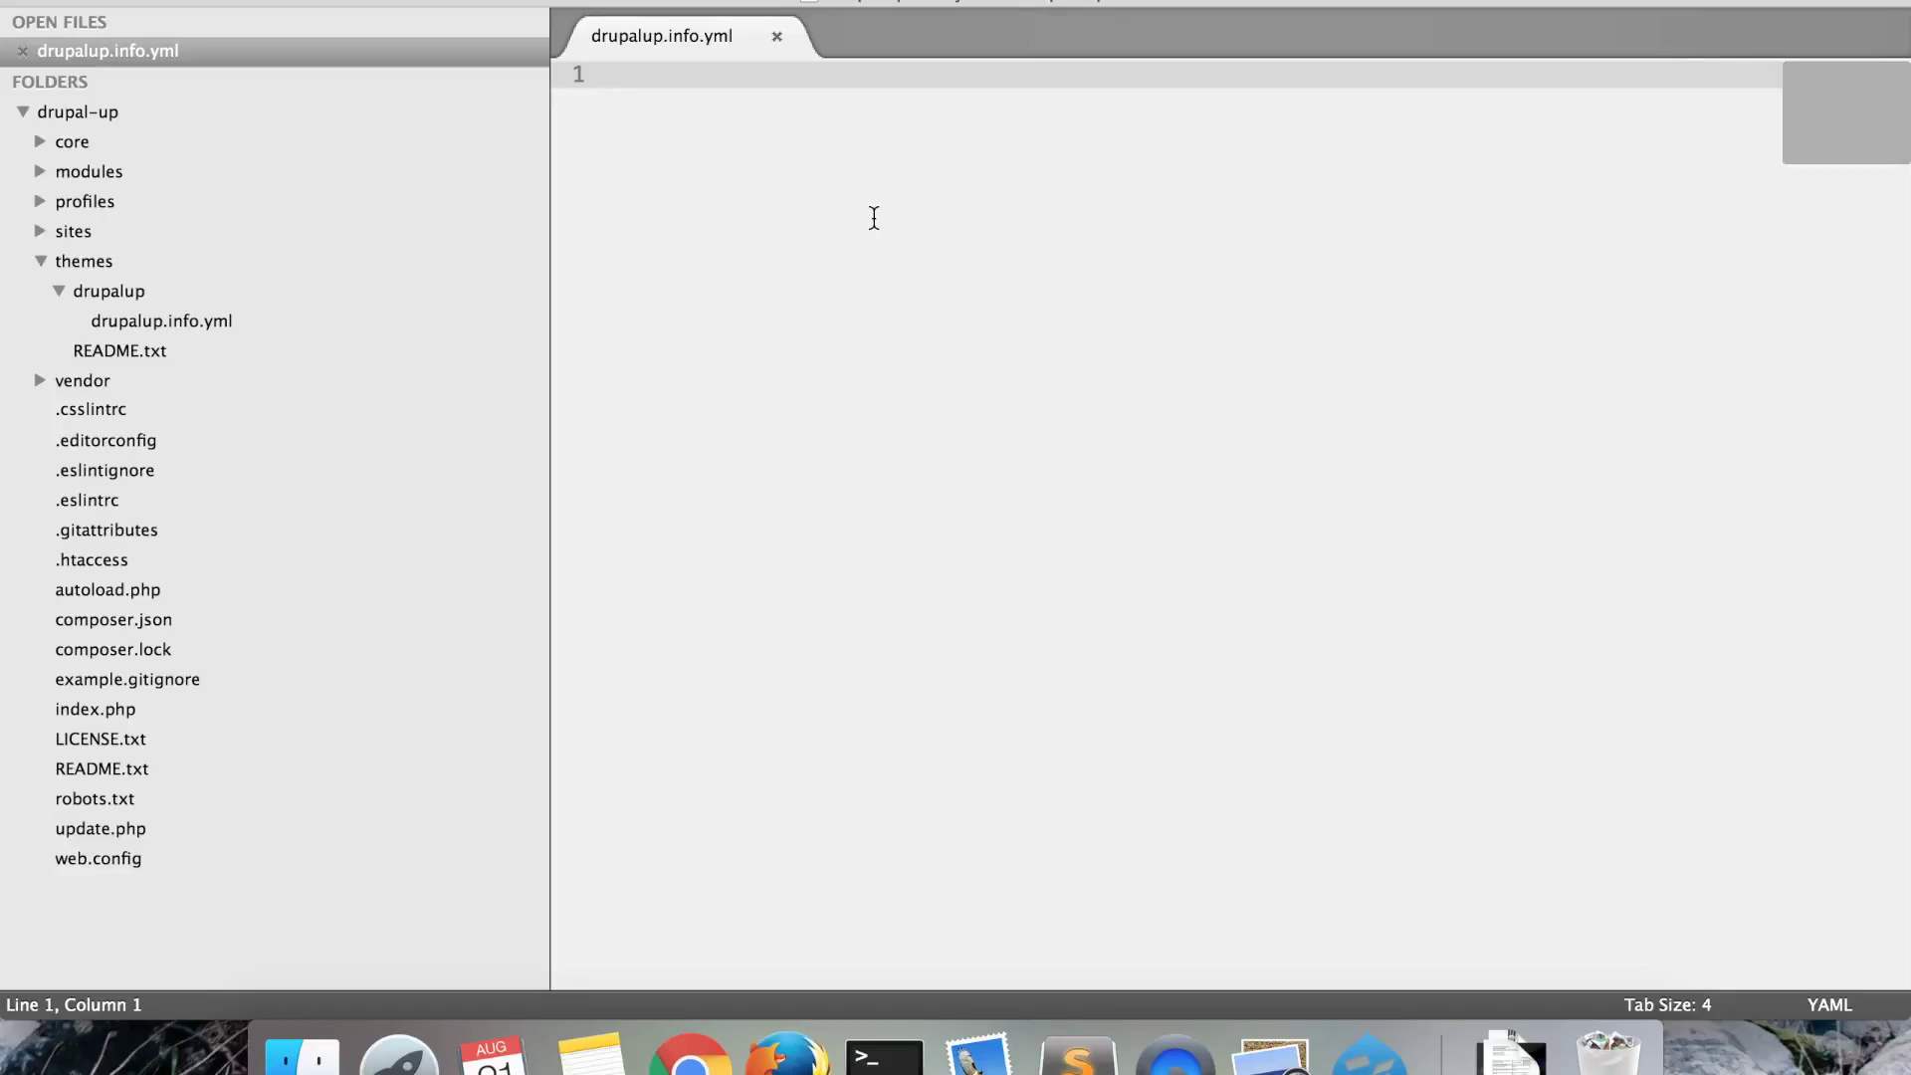
type("name: ")
type("Drupal ")
type("Up The")
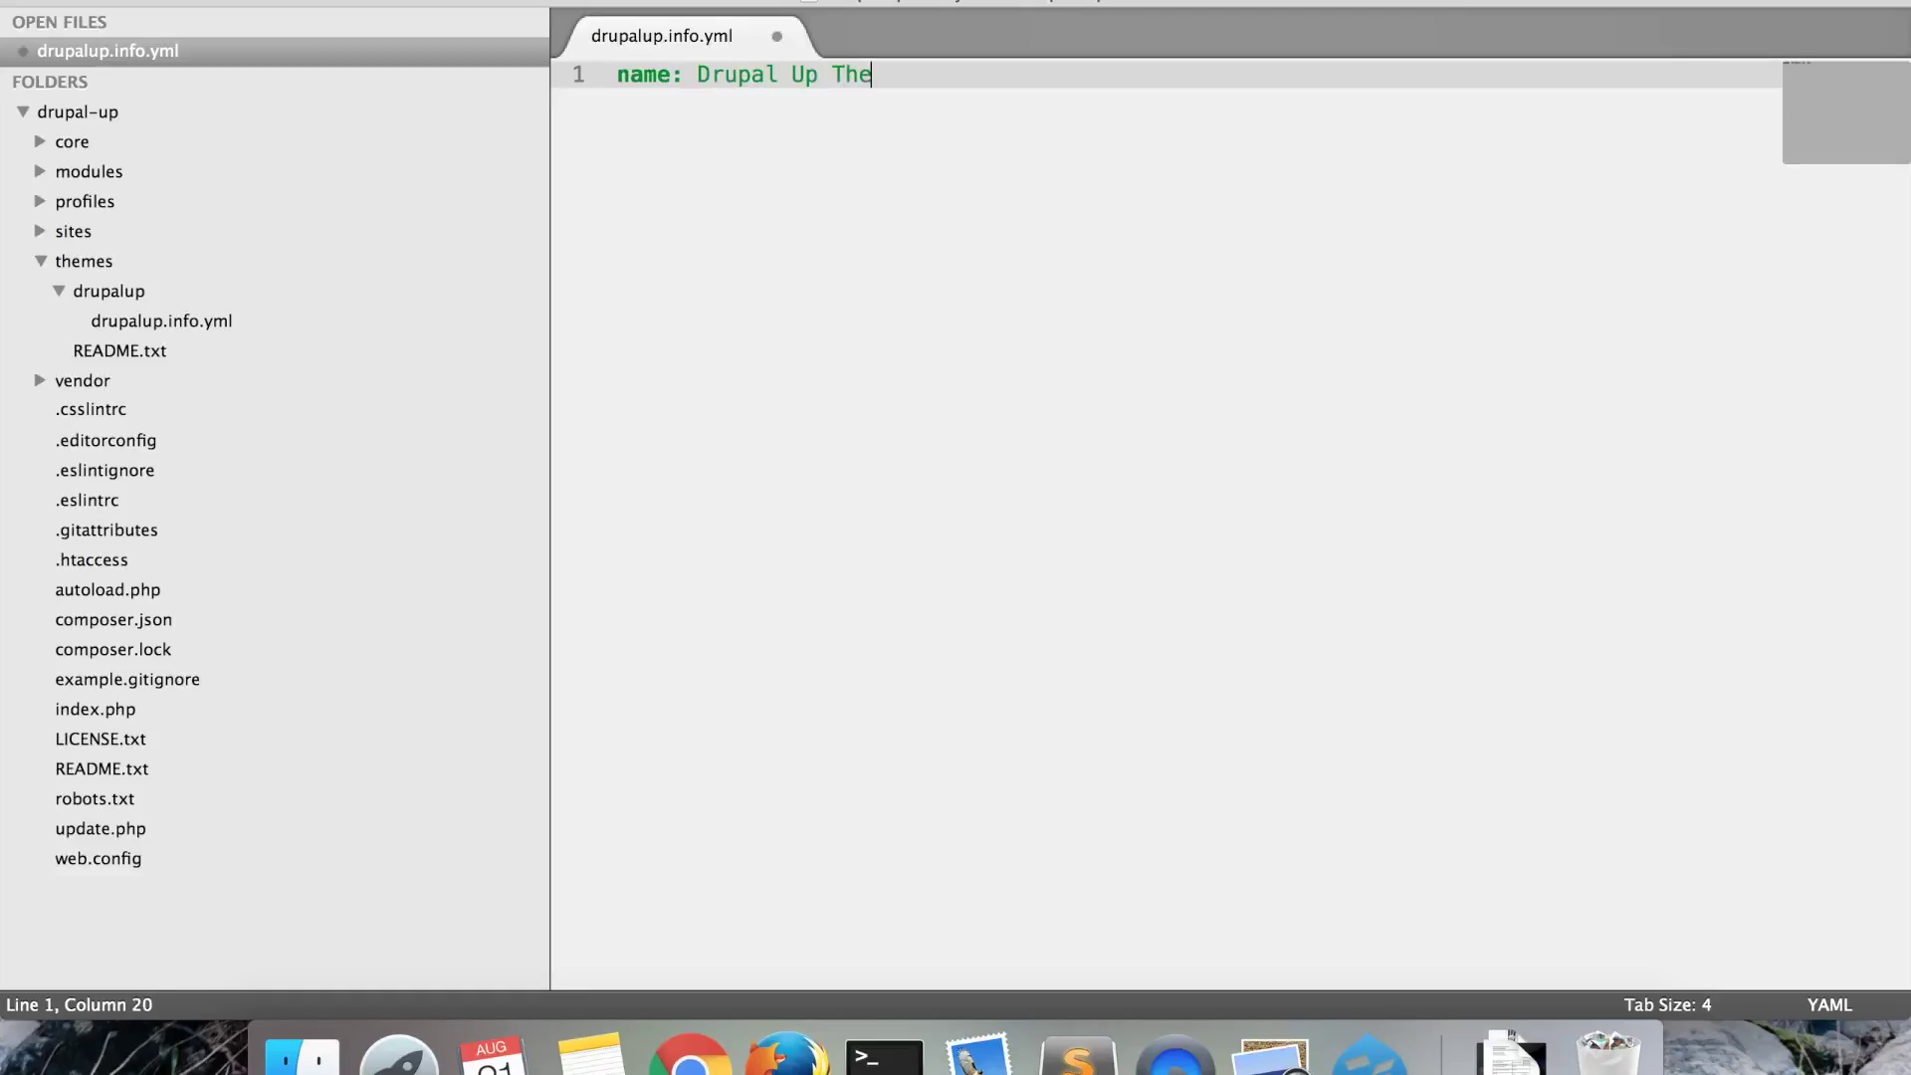
type("me")
- Complete the description line, then add 'type: theme' and 'core: 8.x' lines
key("Return")
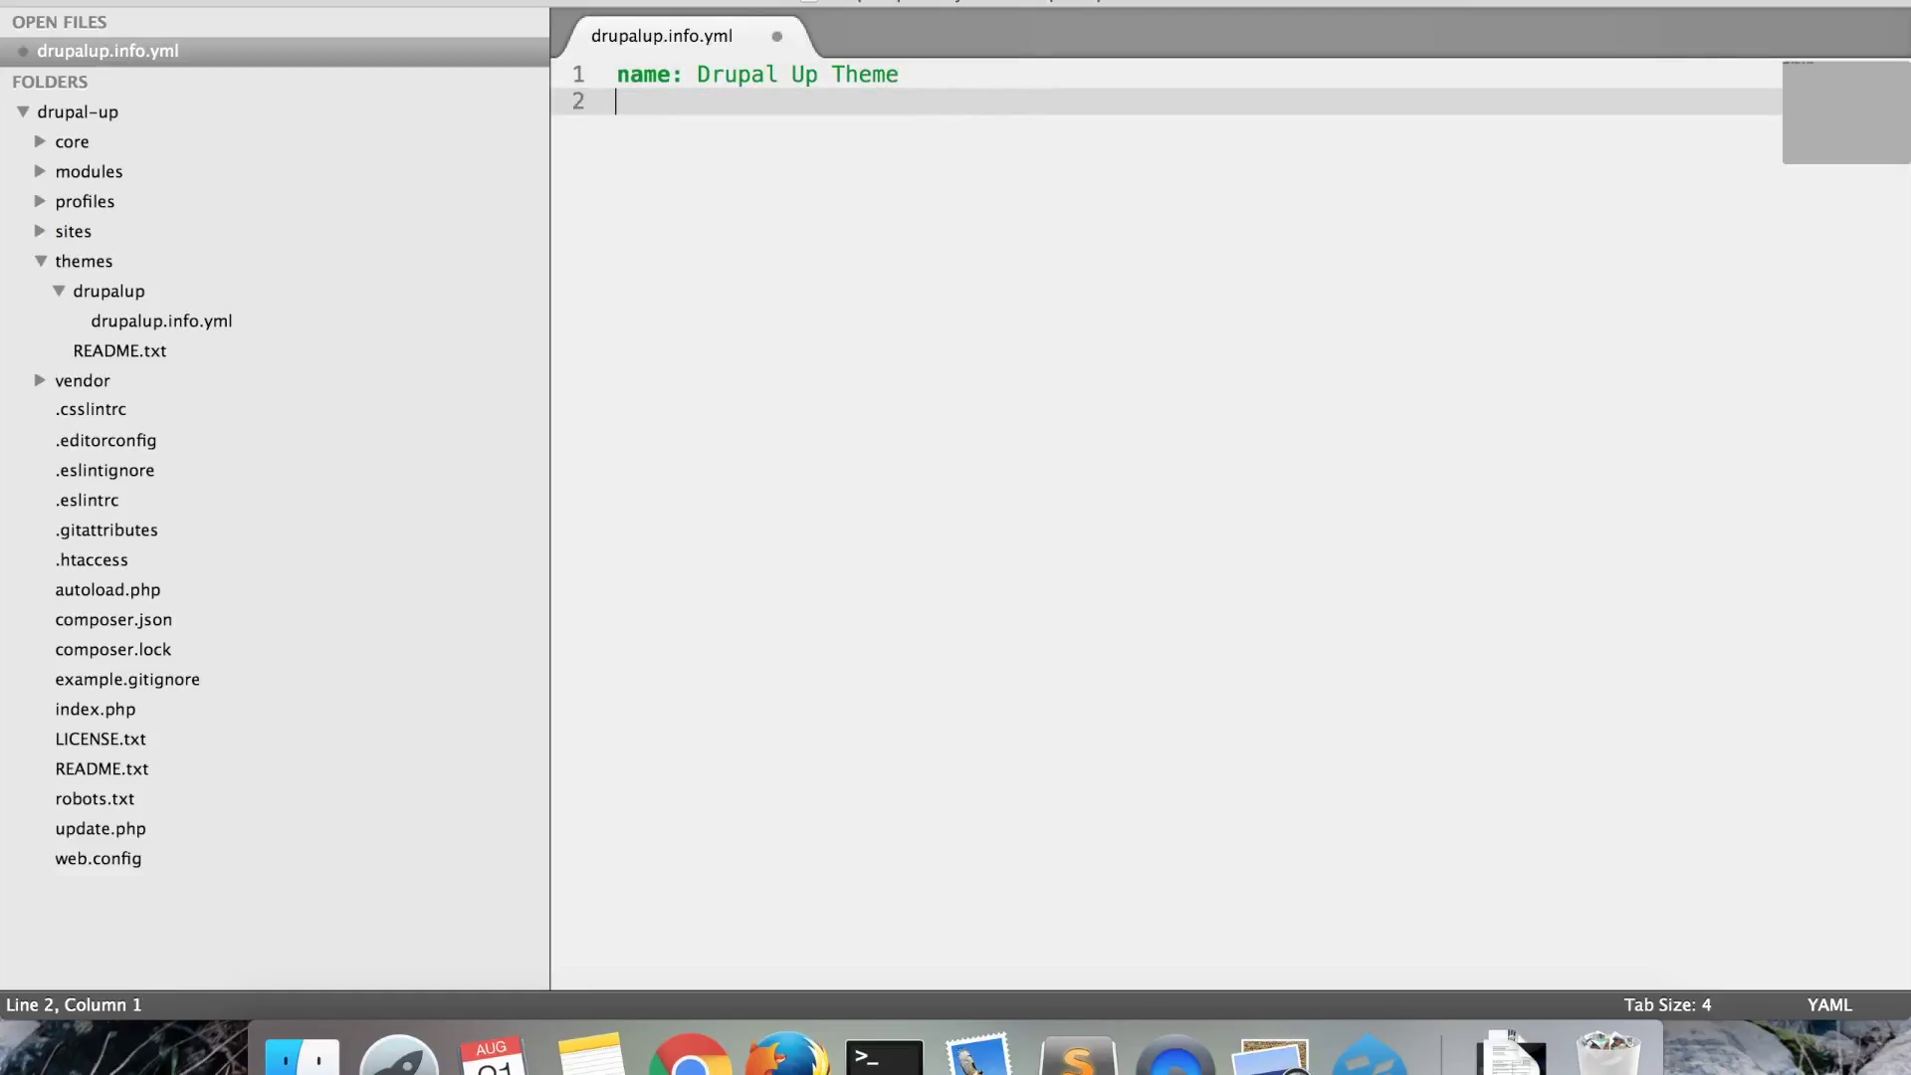
type("descripti")
type("on: ")
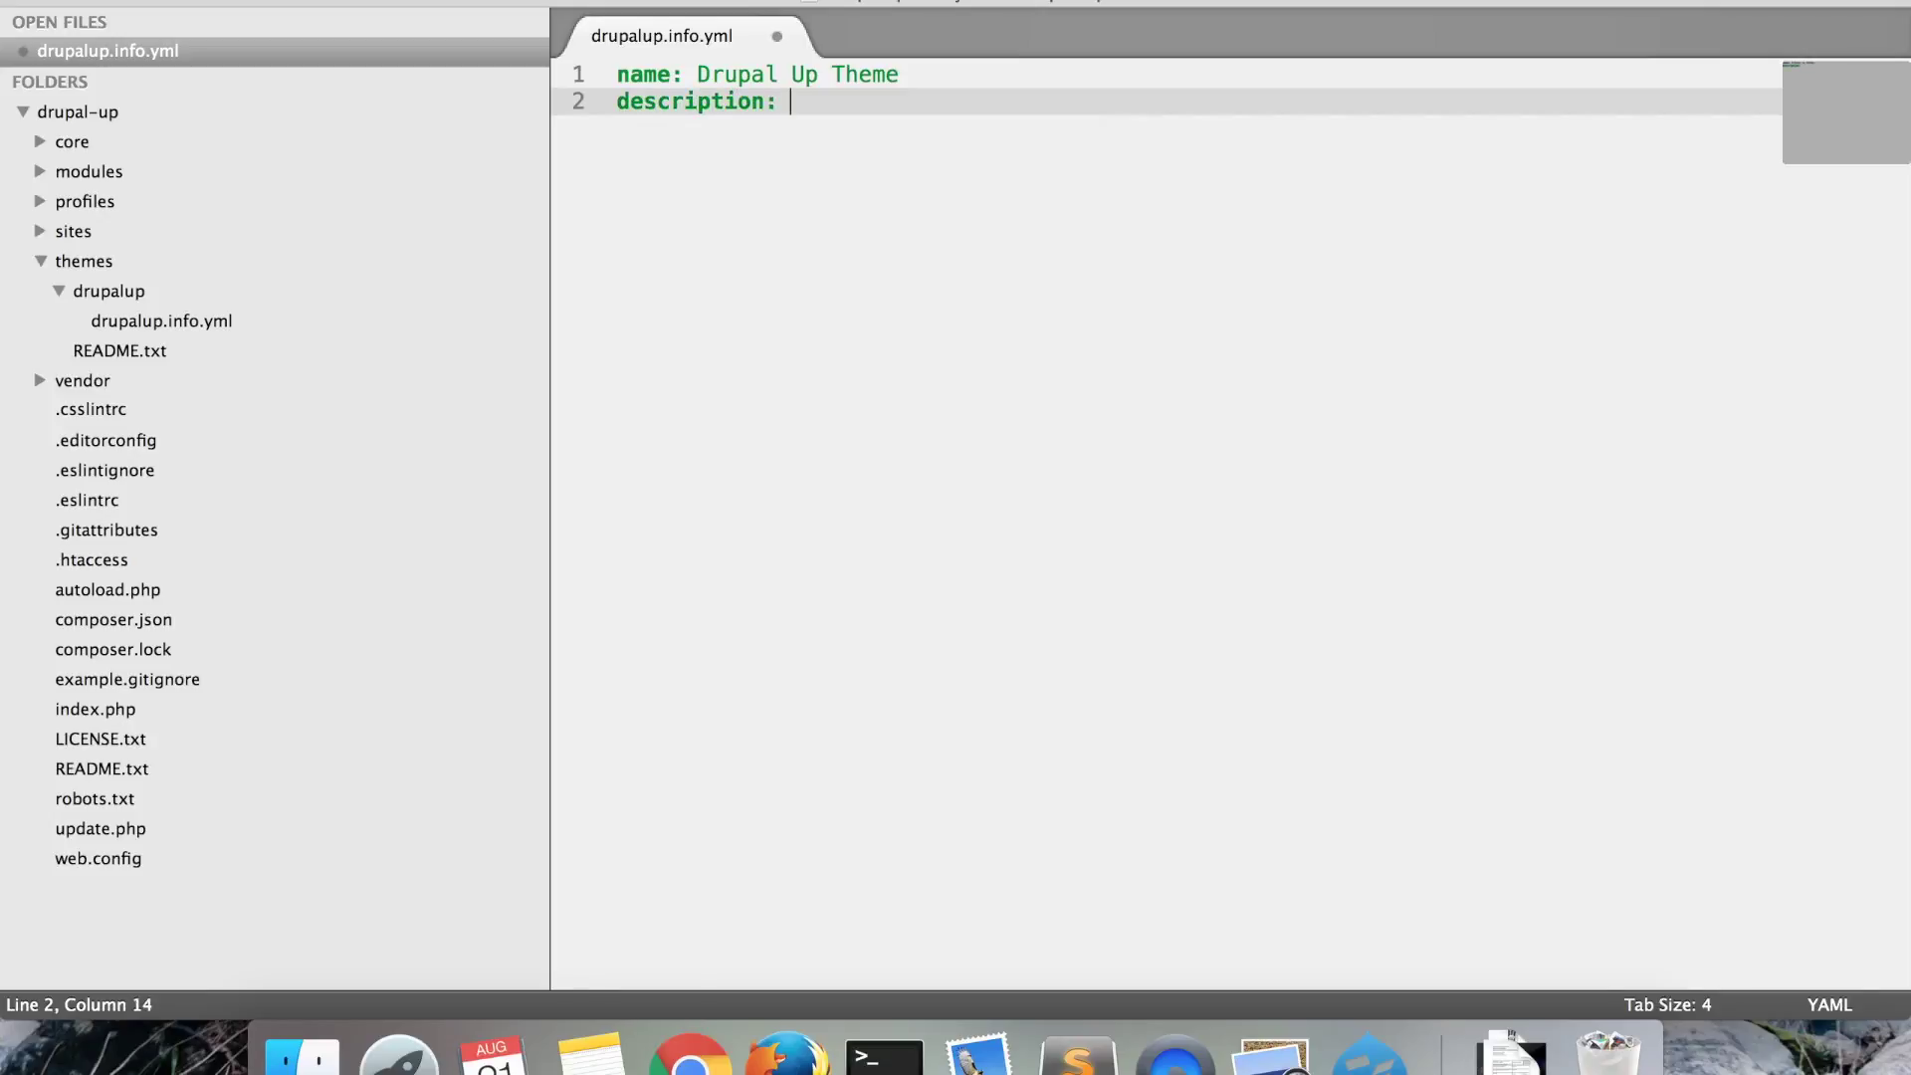
type("Our sup")
type("er cool ")
type("custom ")
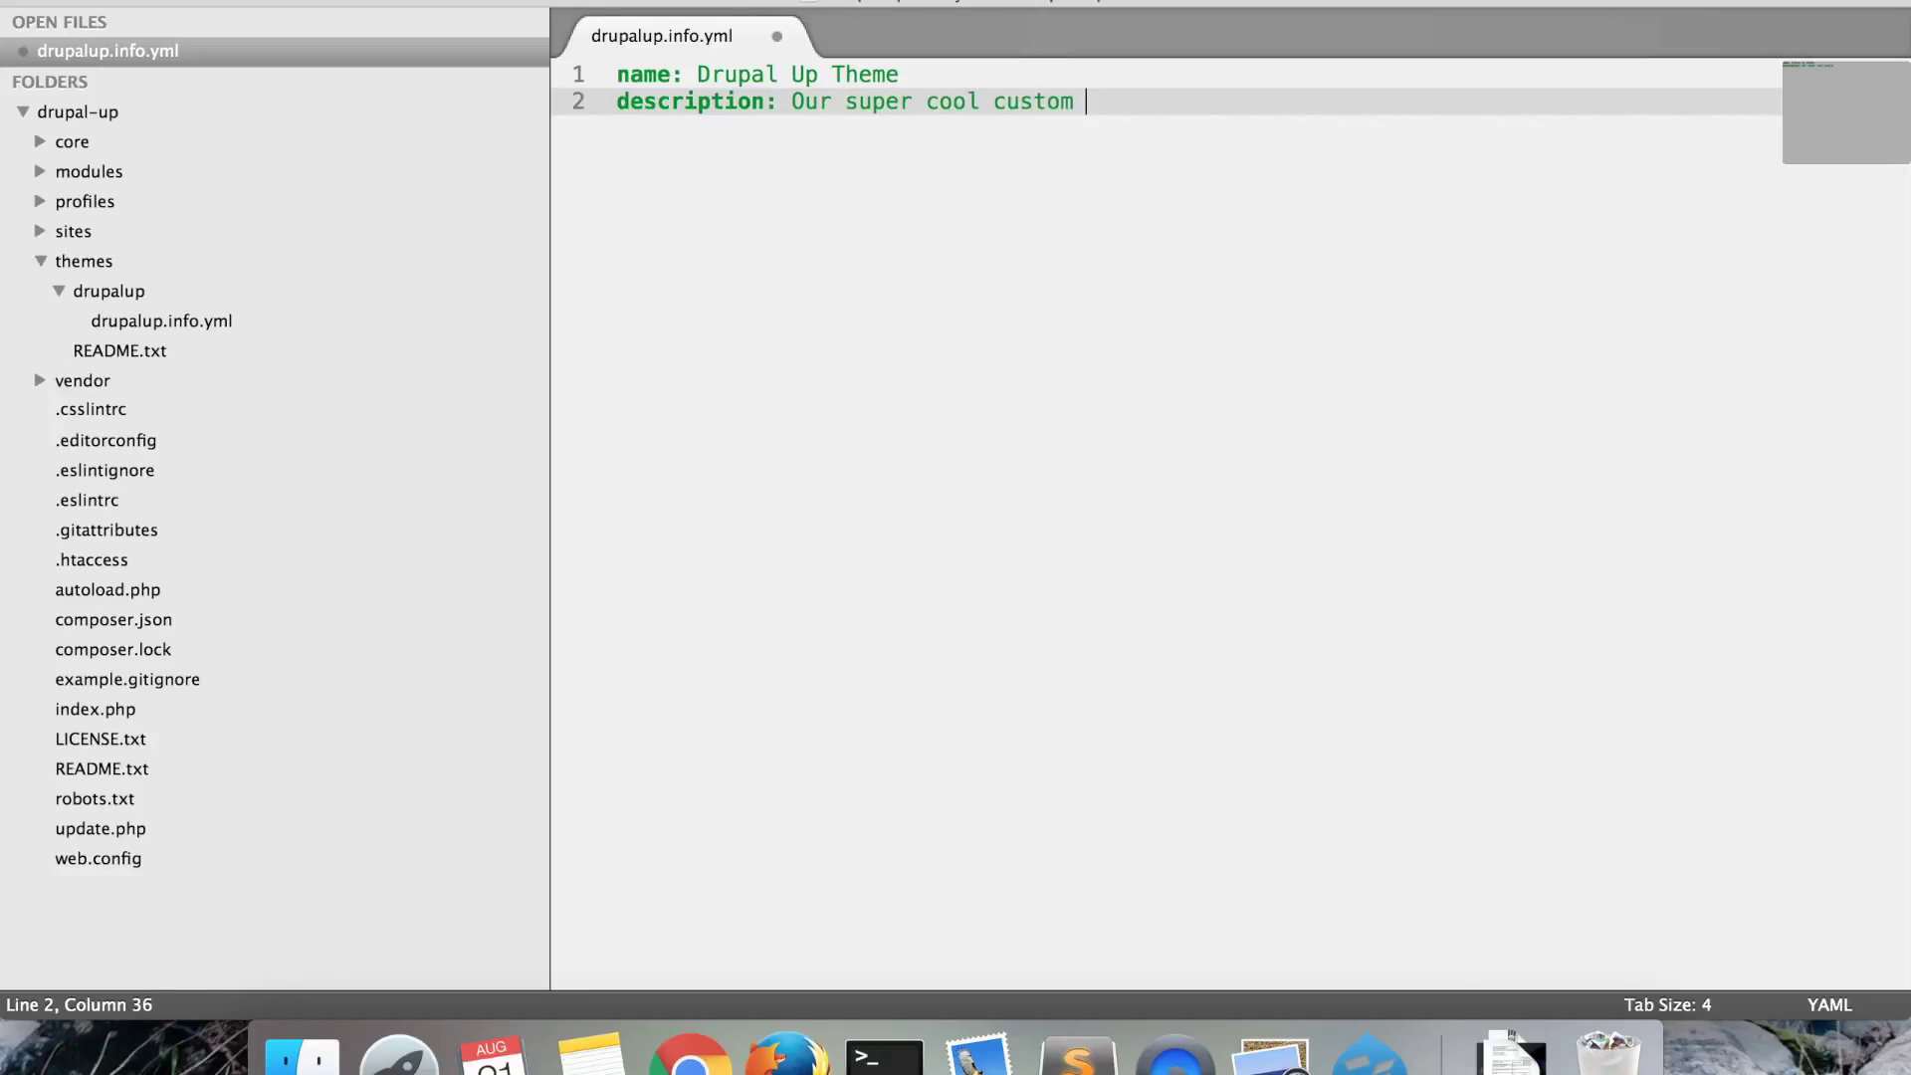
type("theme")
key("Return")
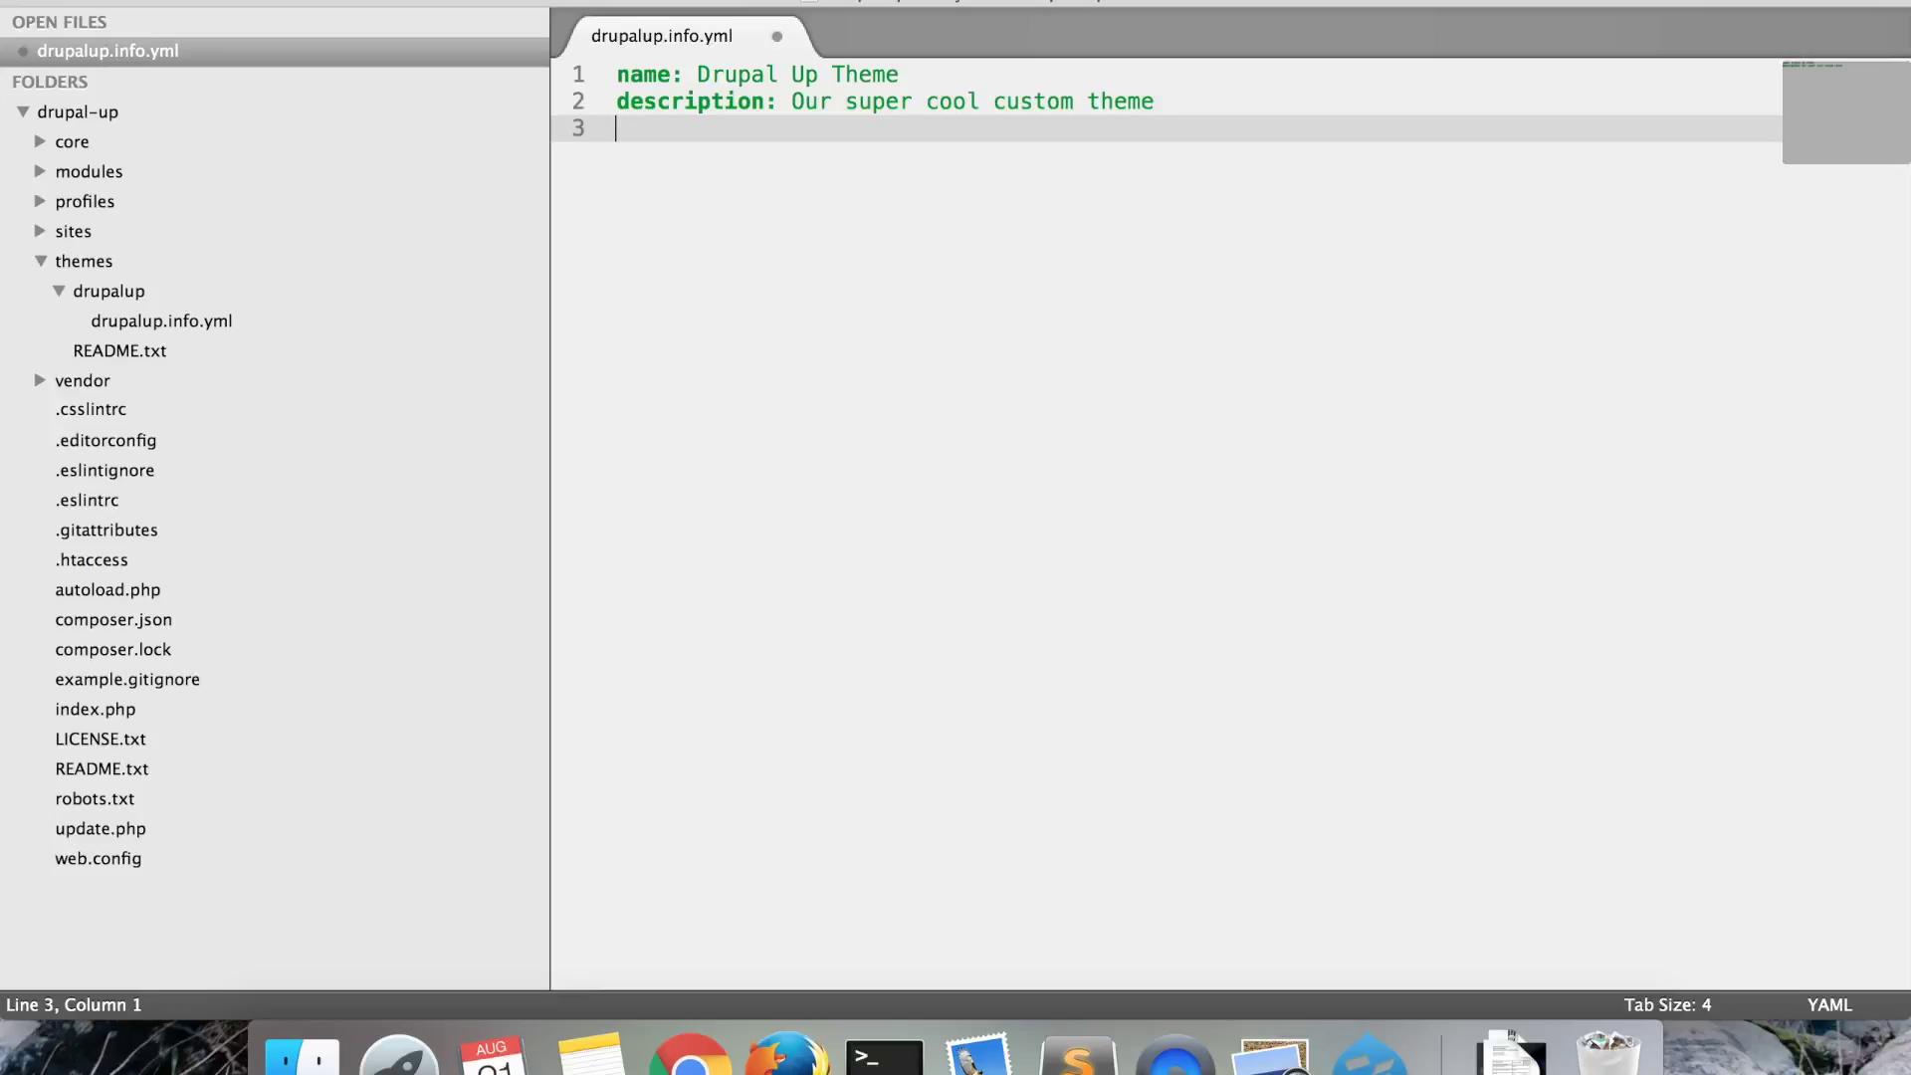
type("type")
type(": ")
type("them")
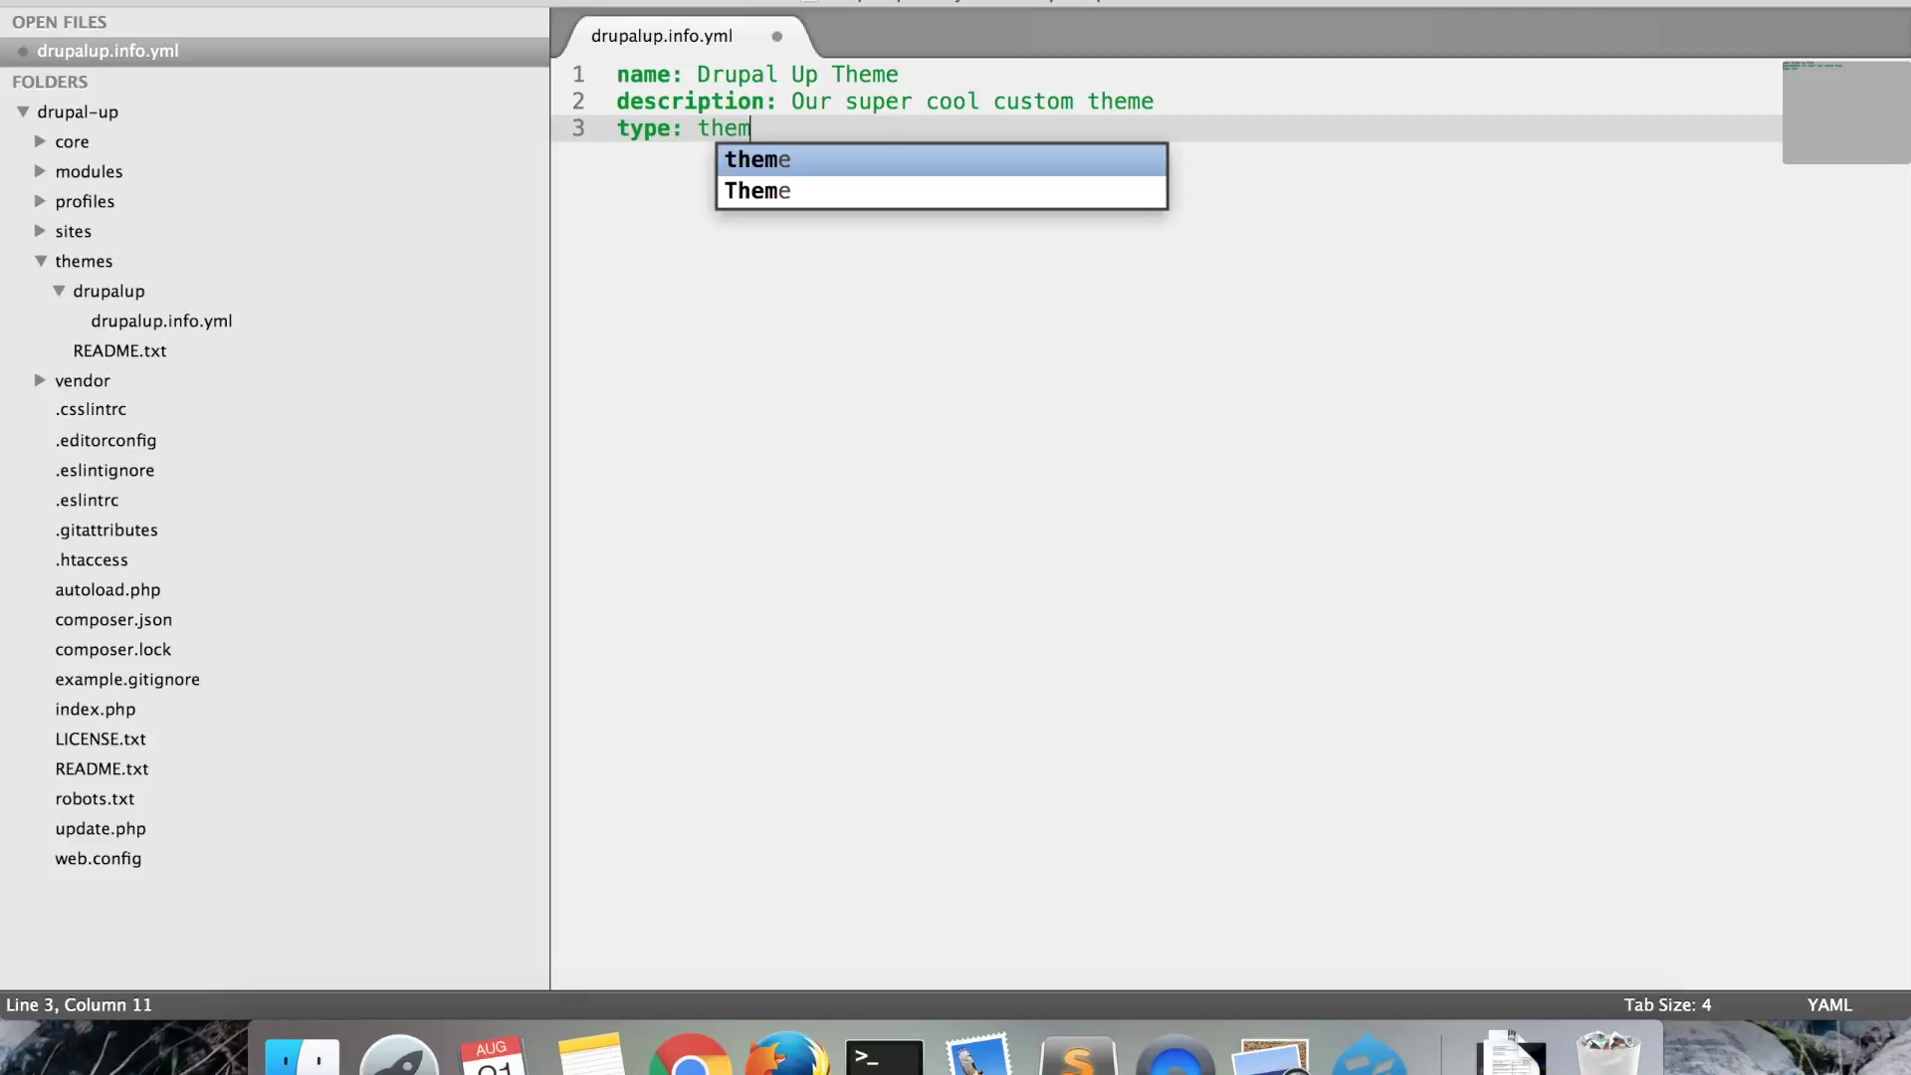
type("e")
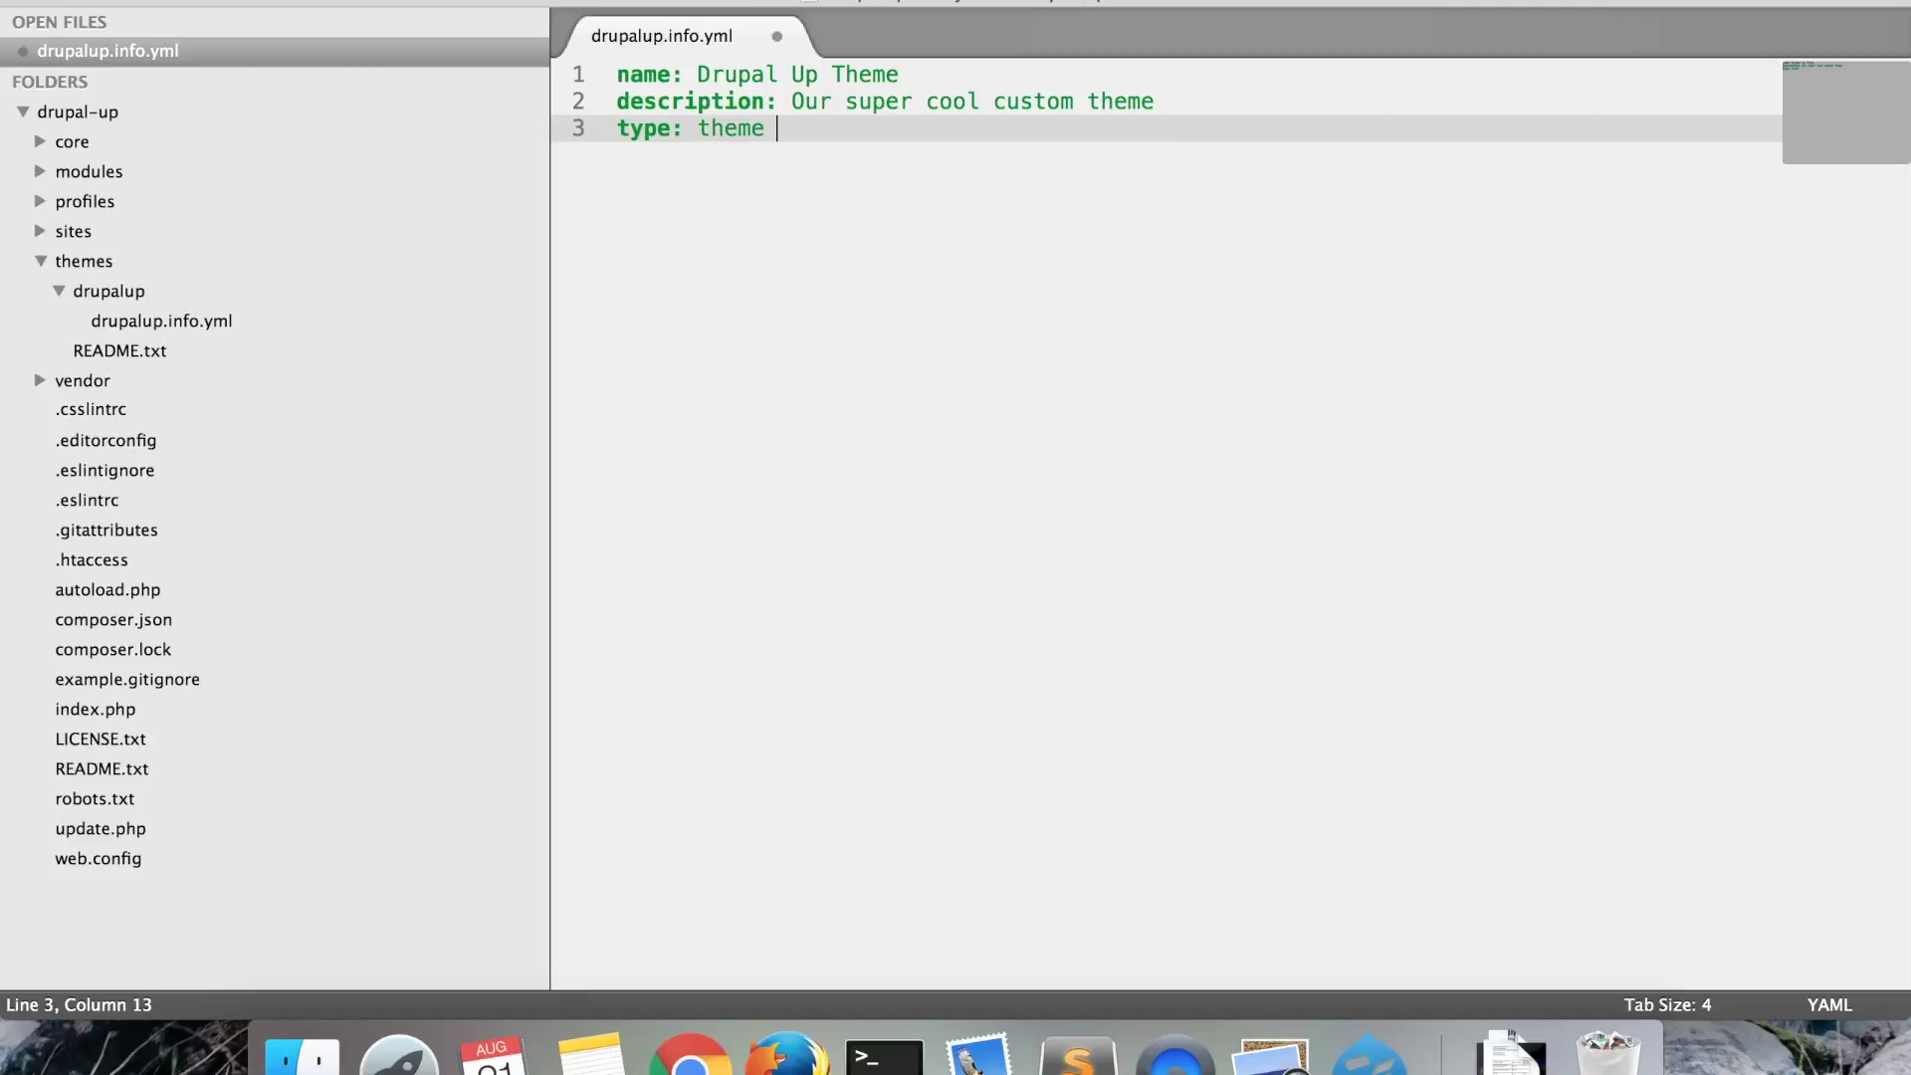
key("Return")
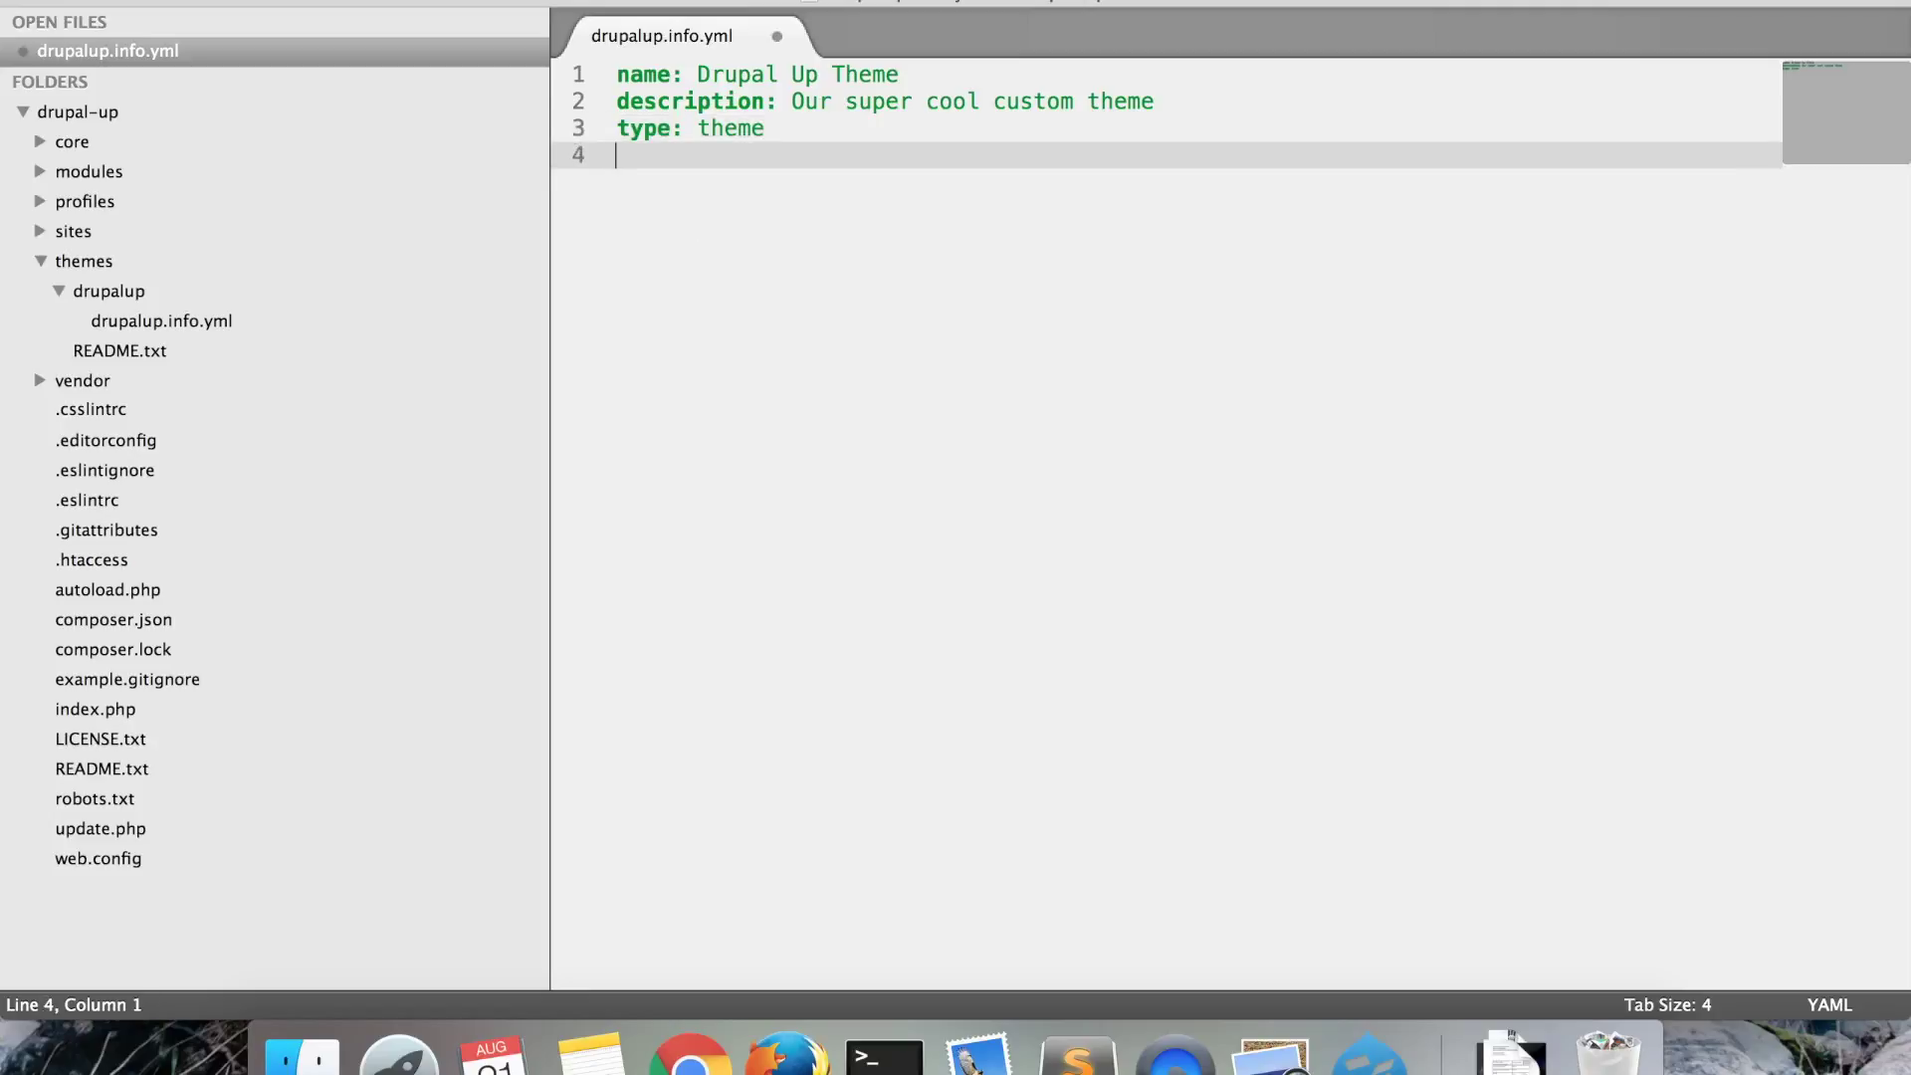
type("core: ")
type("8.x")
key("Return")
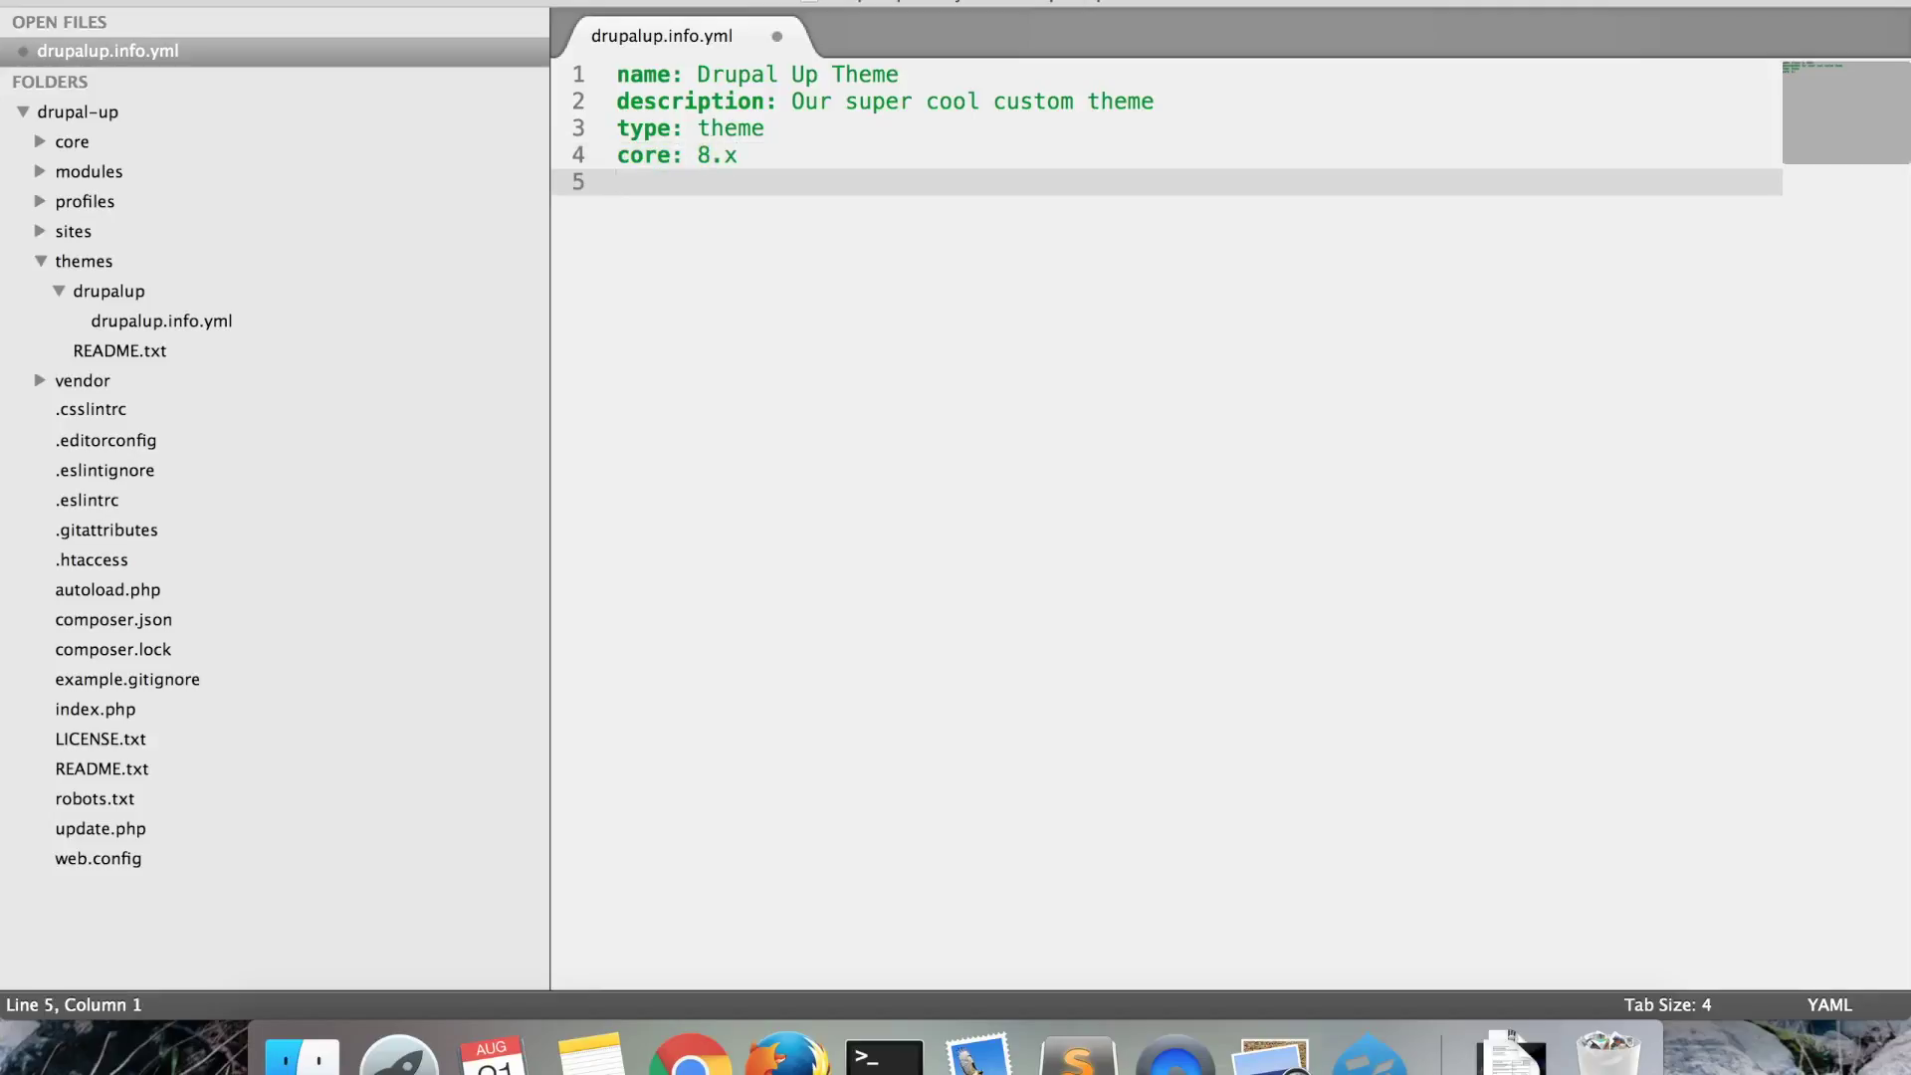
type("base ")
type("theme:")
type("cla")
type("ssy")
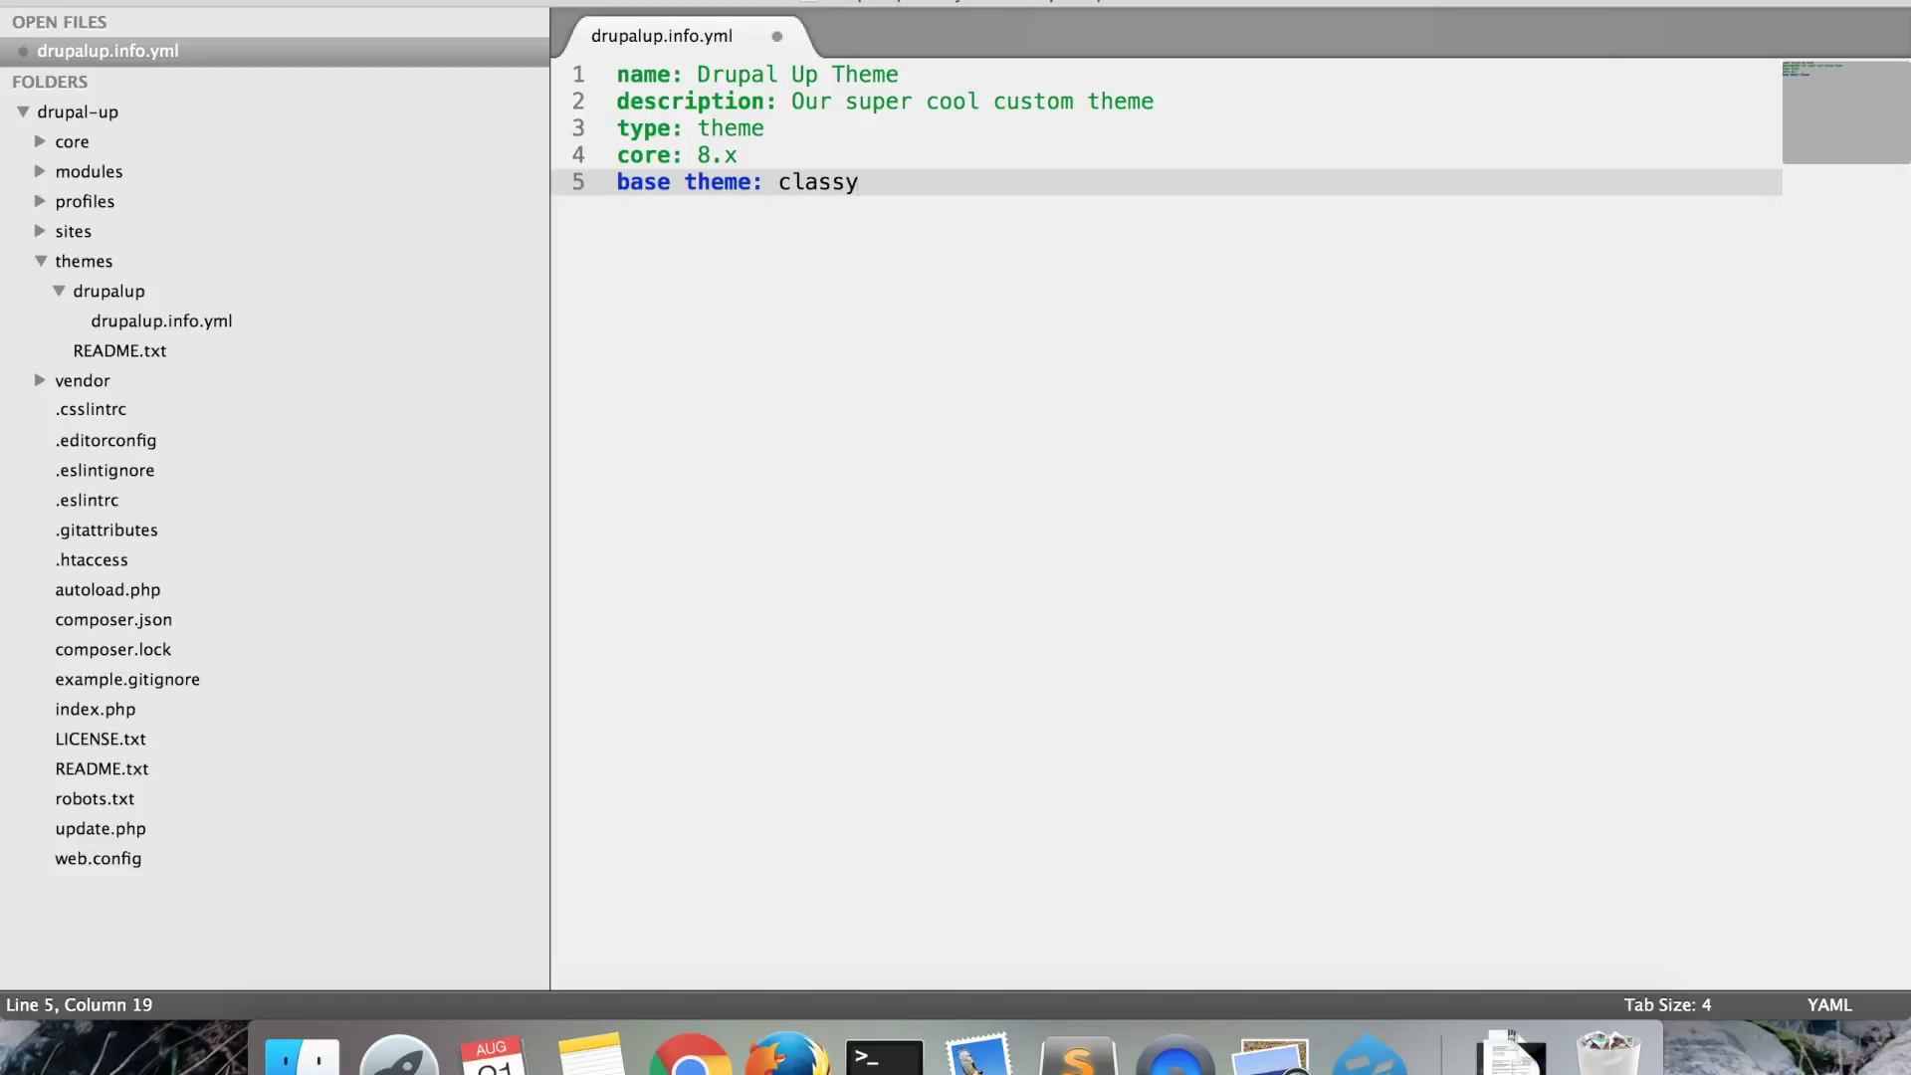
- Add the 'base theme: classy' line and save drupalup.info.yml
key("super+s")
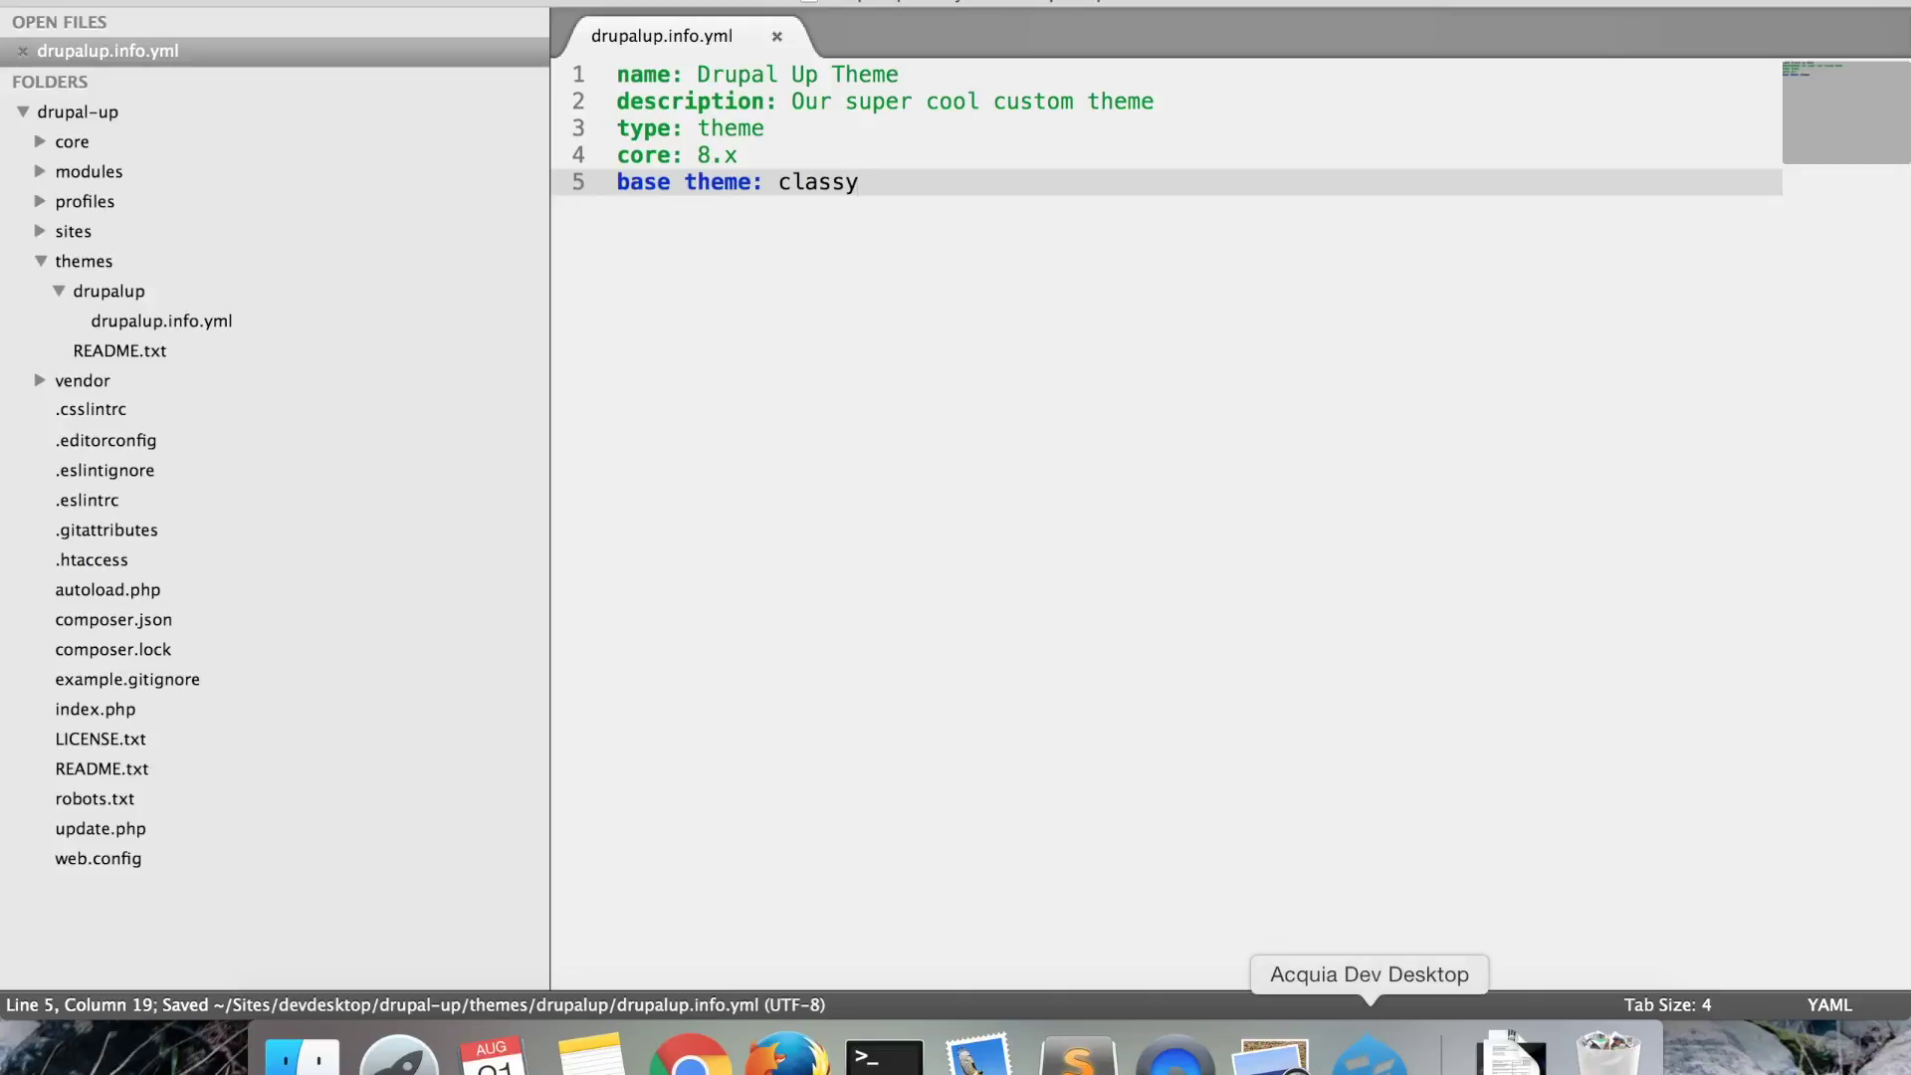
left_click(1369, 1054)
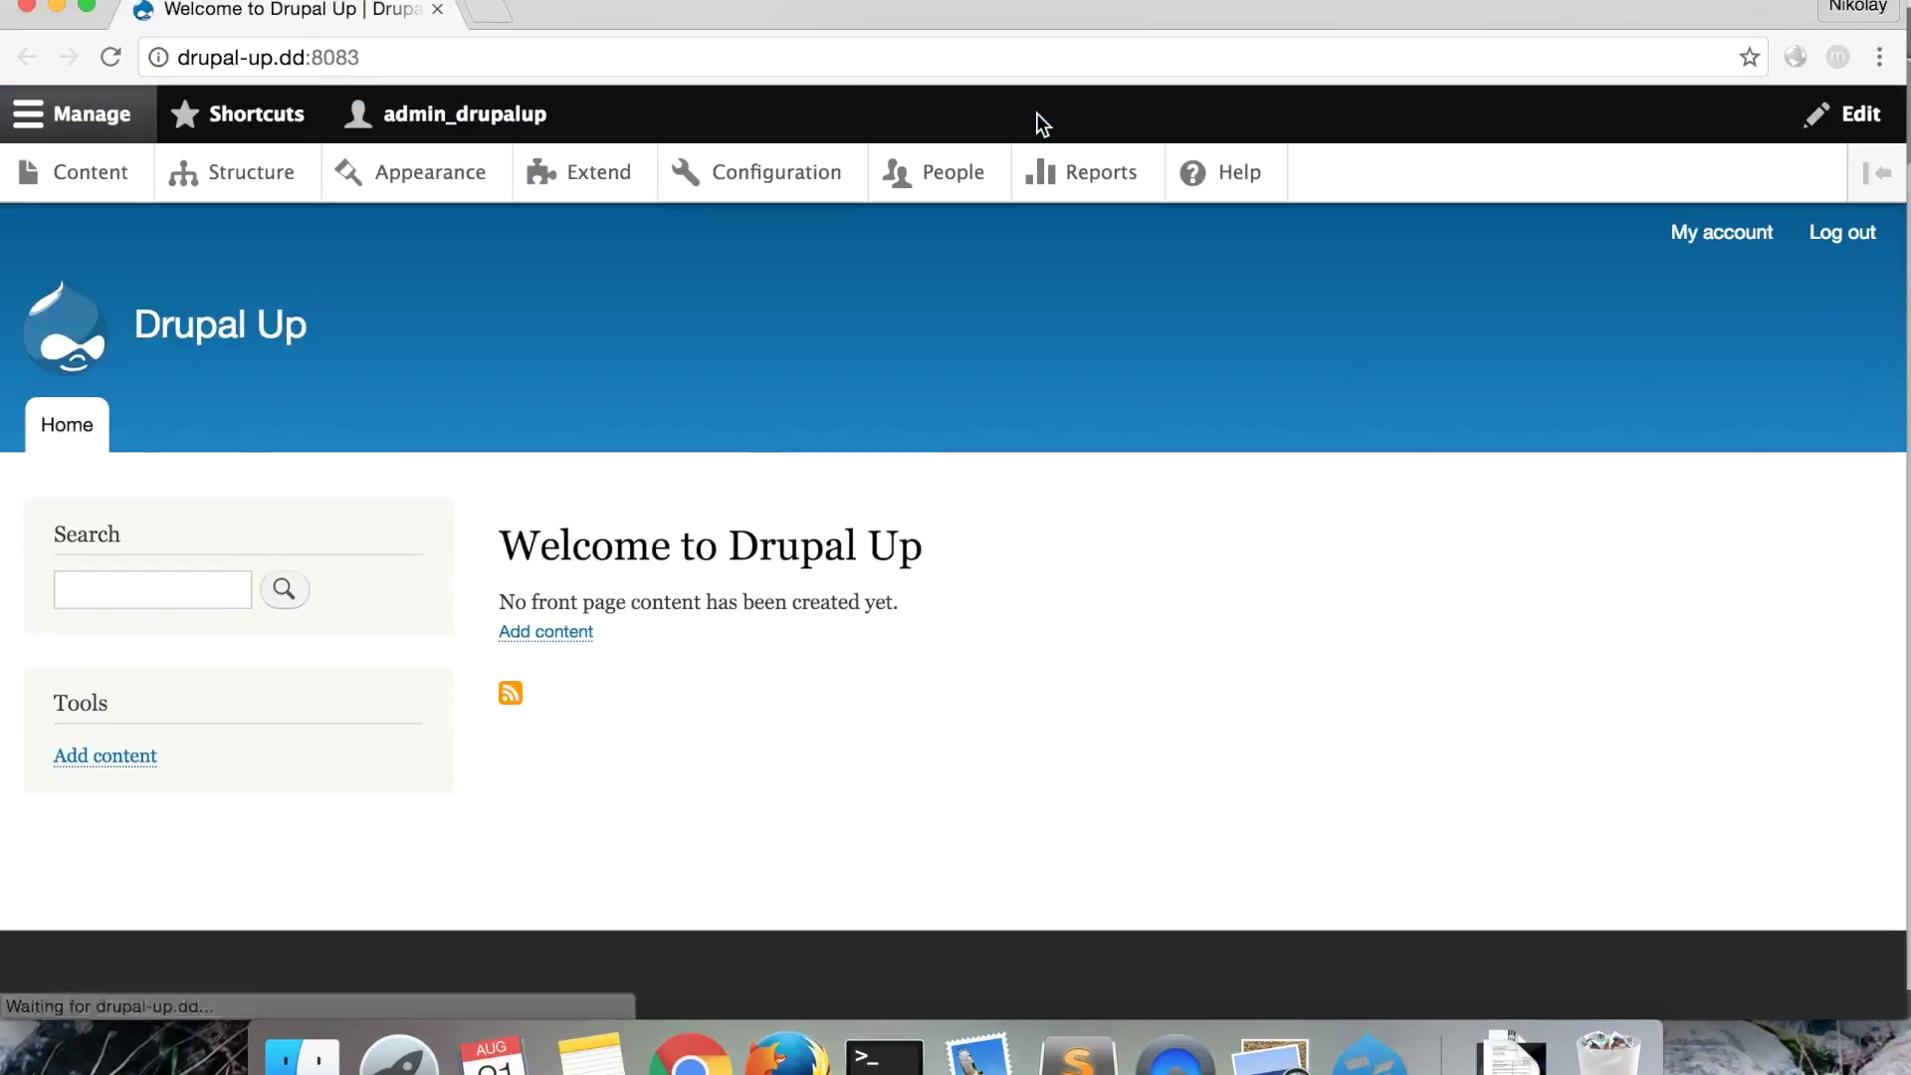
- On the Appearance page, find Drupal Up Theme under Uninstalled themes and install it as default
left_click(433, 174)
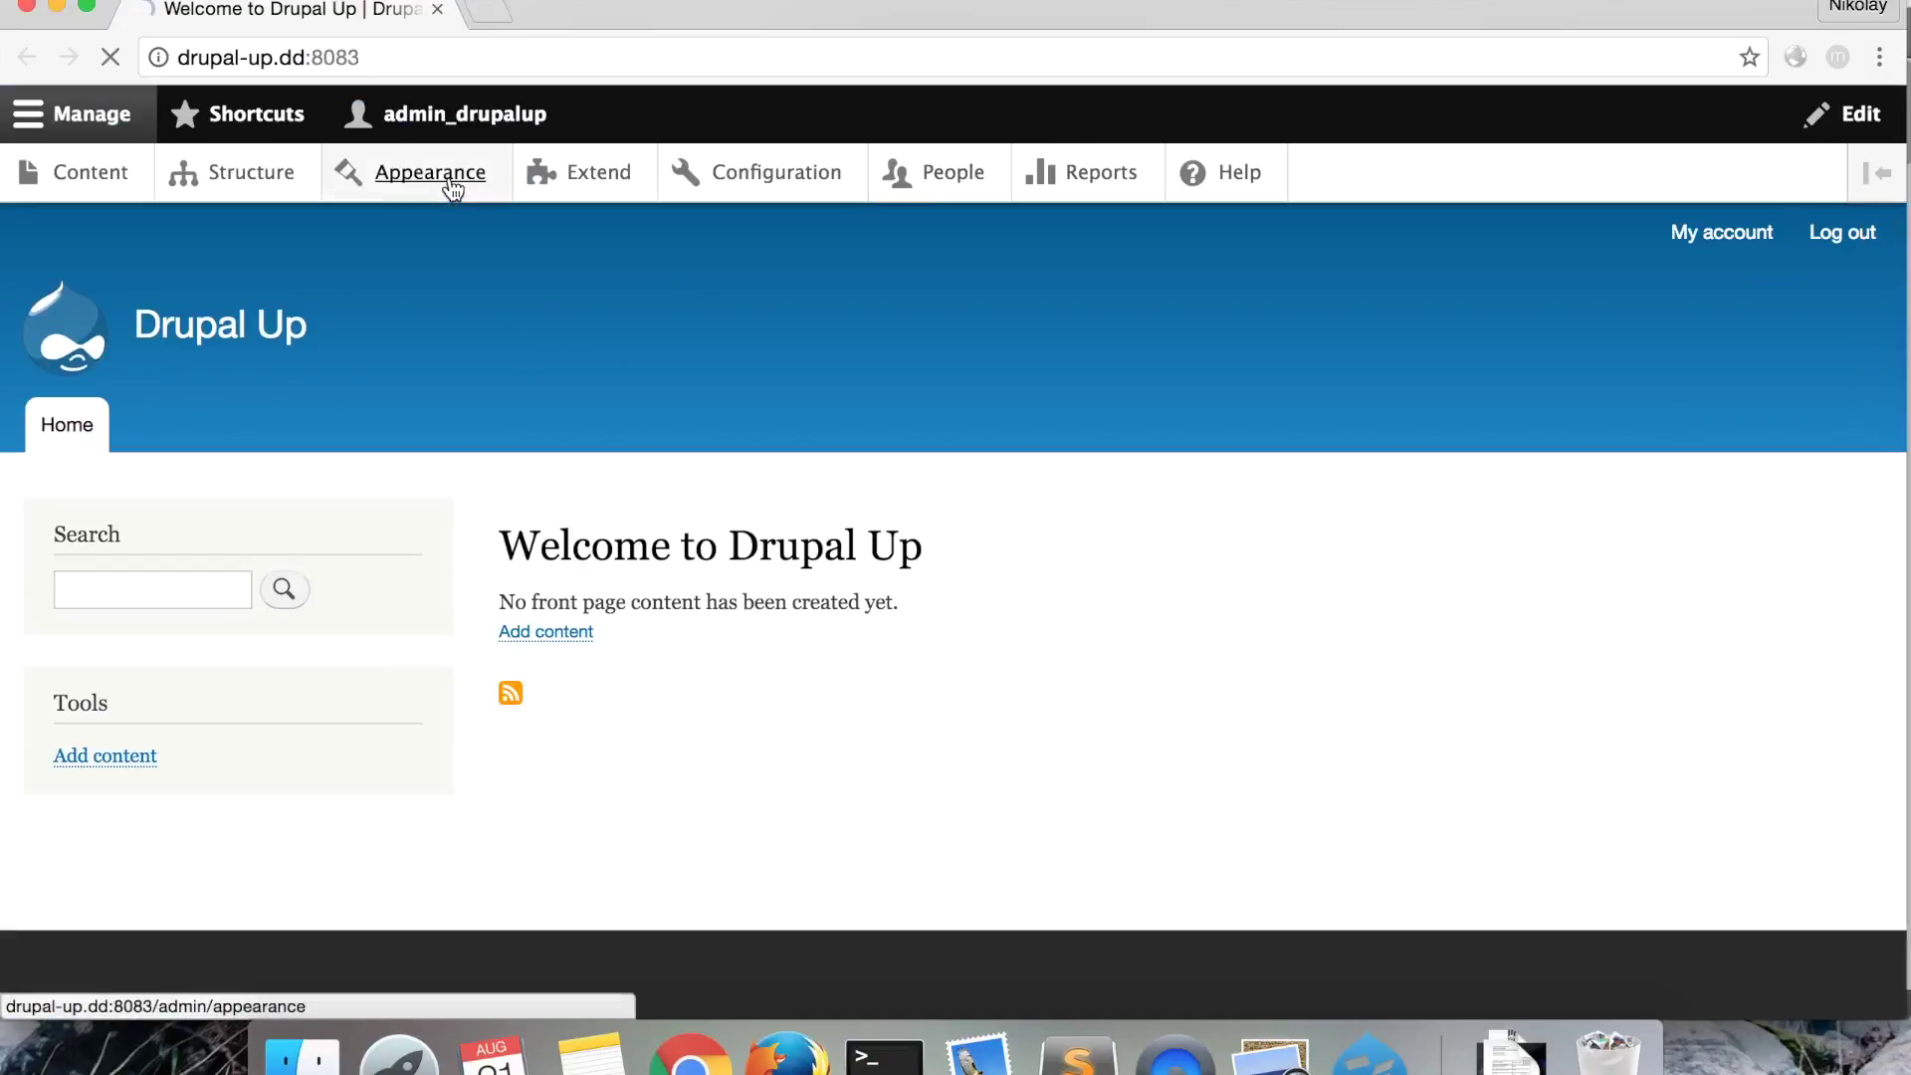
scroll(1130, 593, "down", 3)
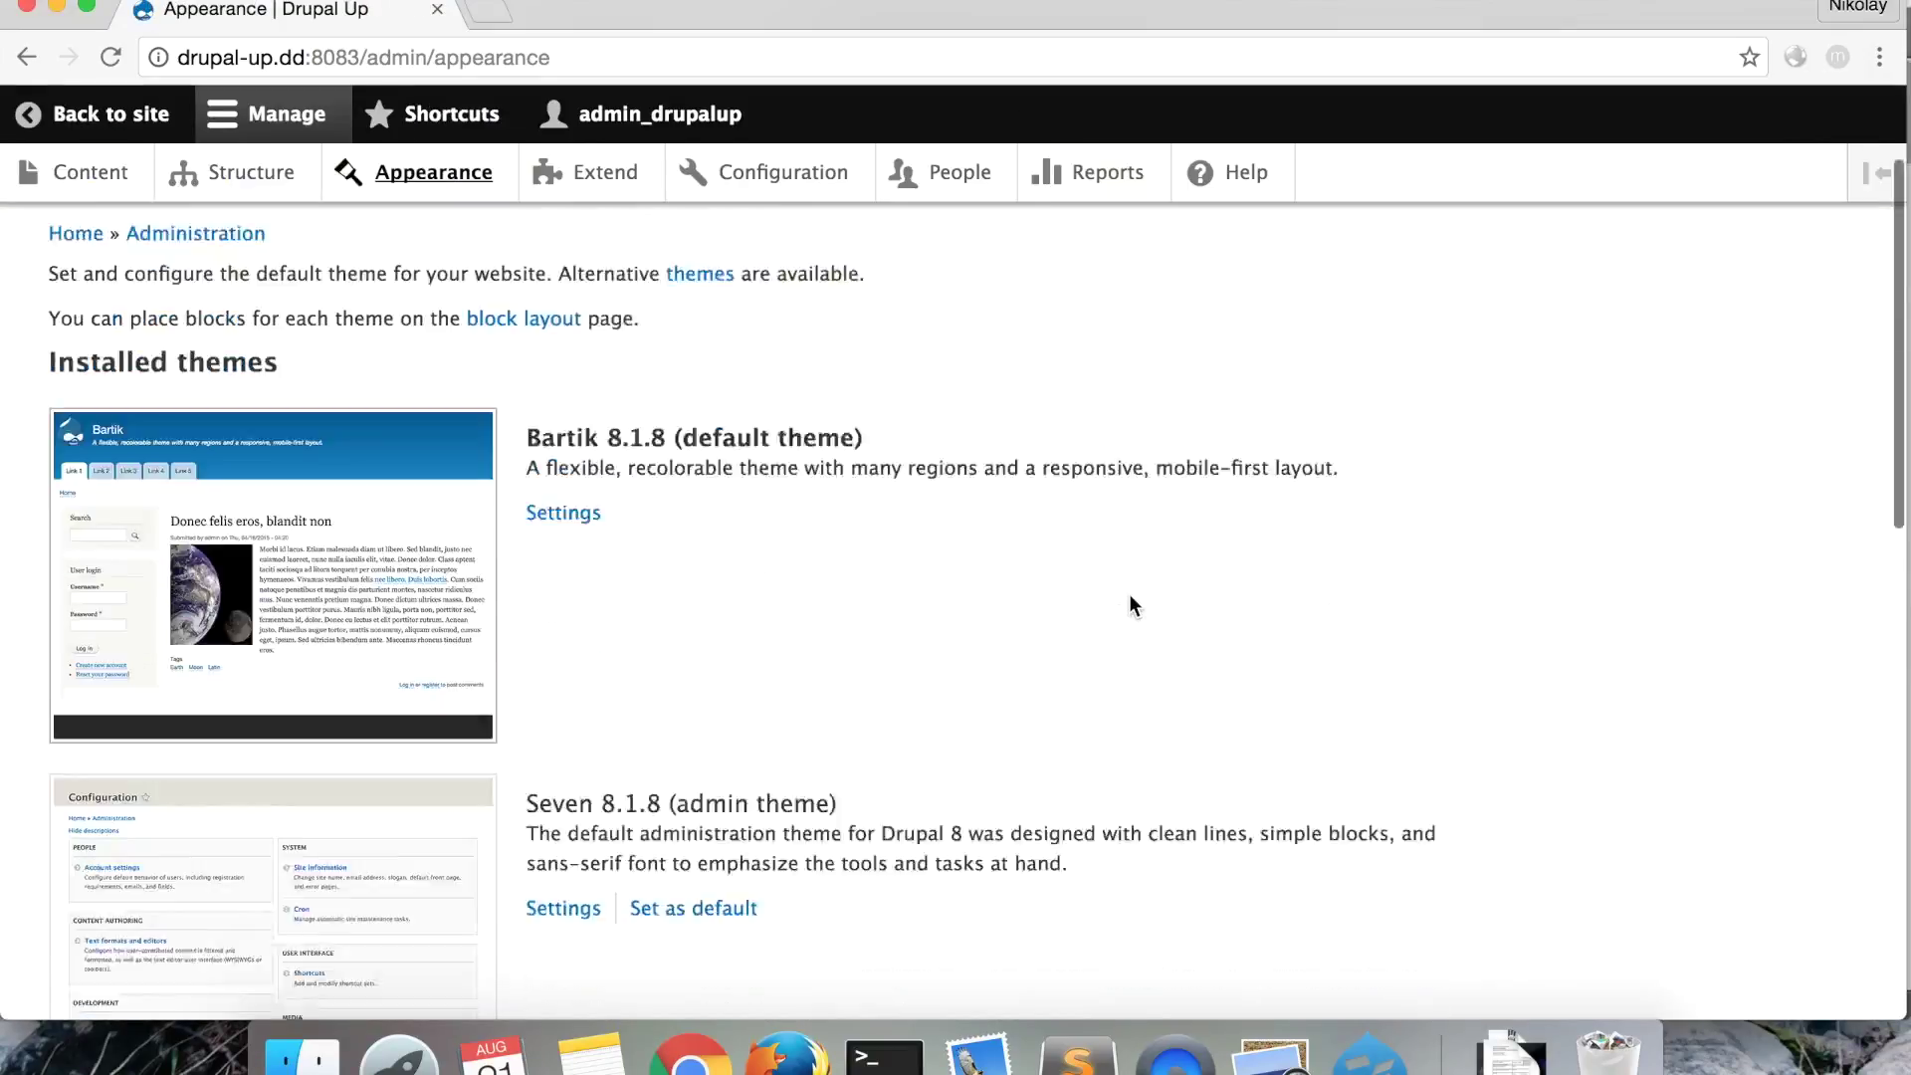
scroll(1128, 592, "down", 5)
scroll(1129, 594, "down", 2)
scroll(1129, 593, "down", 1)
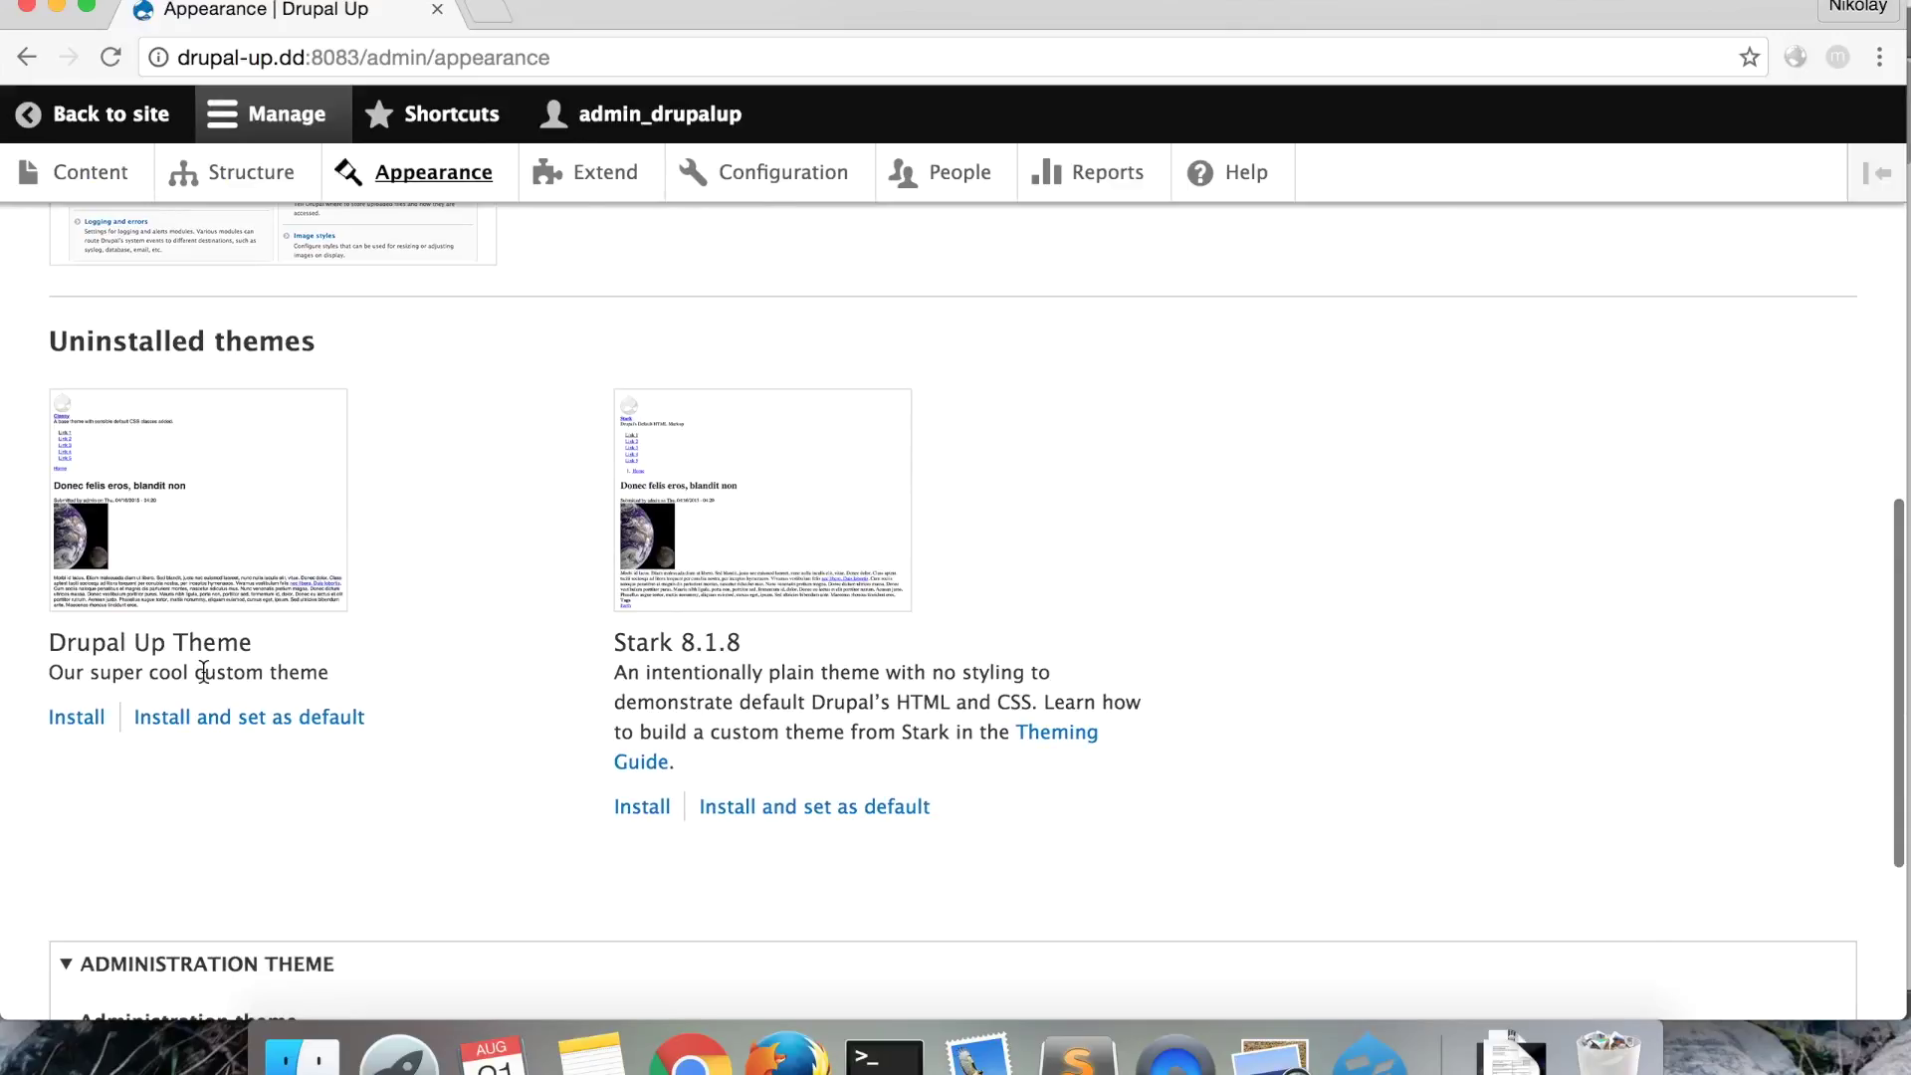
left_click_drag(251, 645, 45, 645)
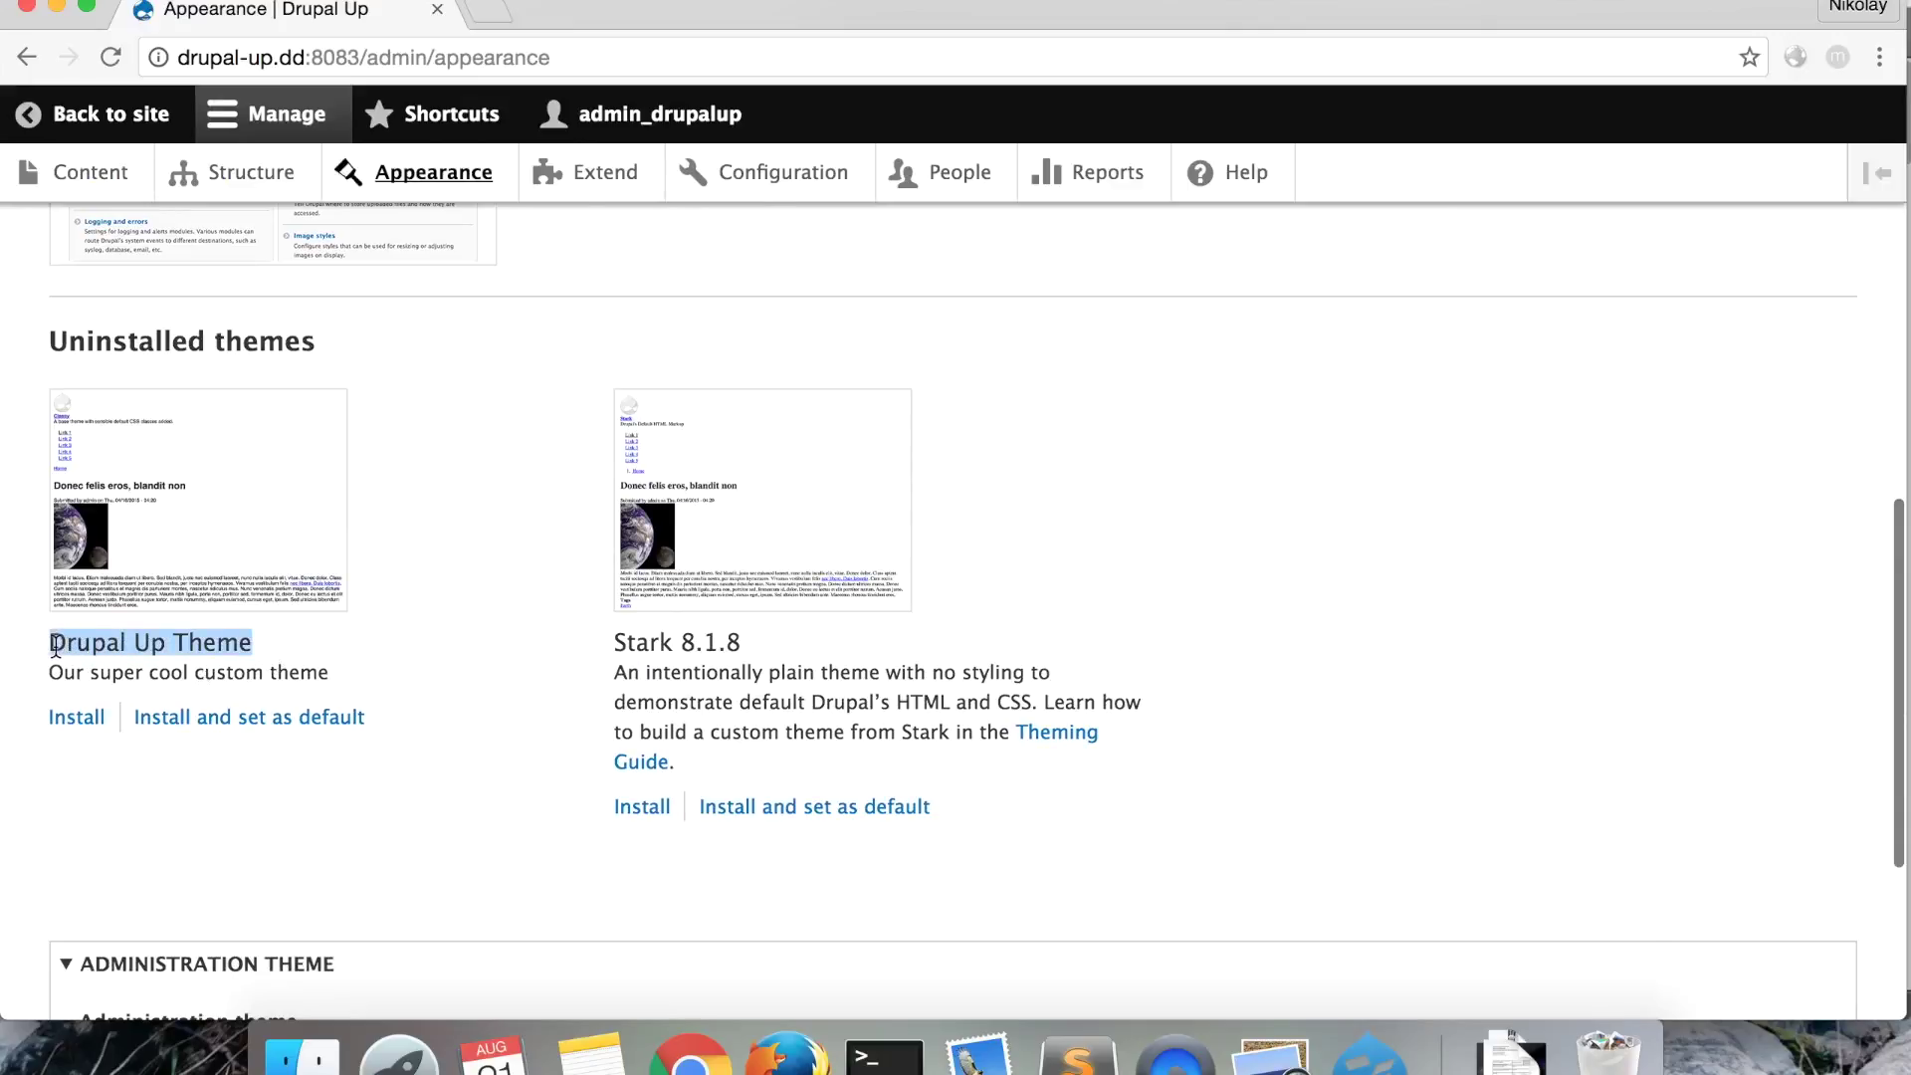
left_click(210, 638)
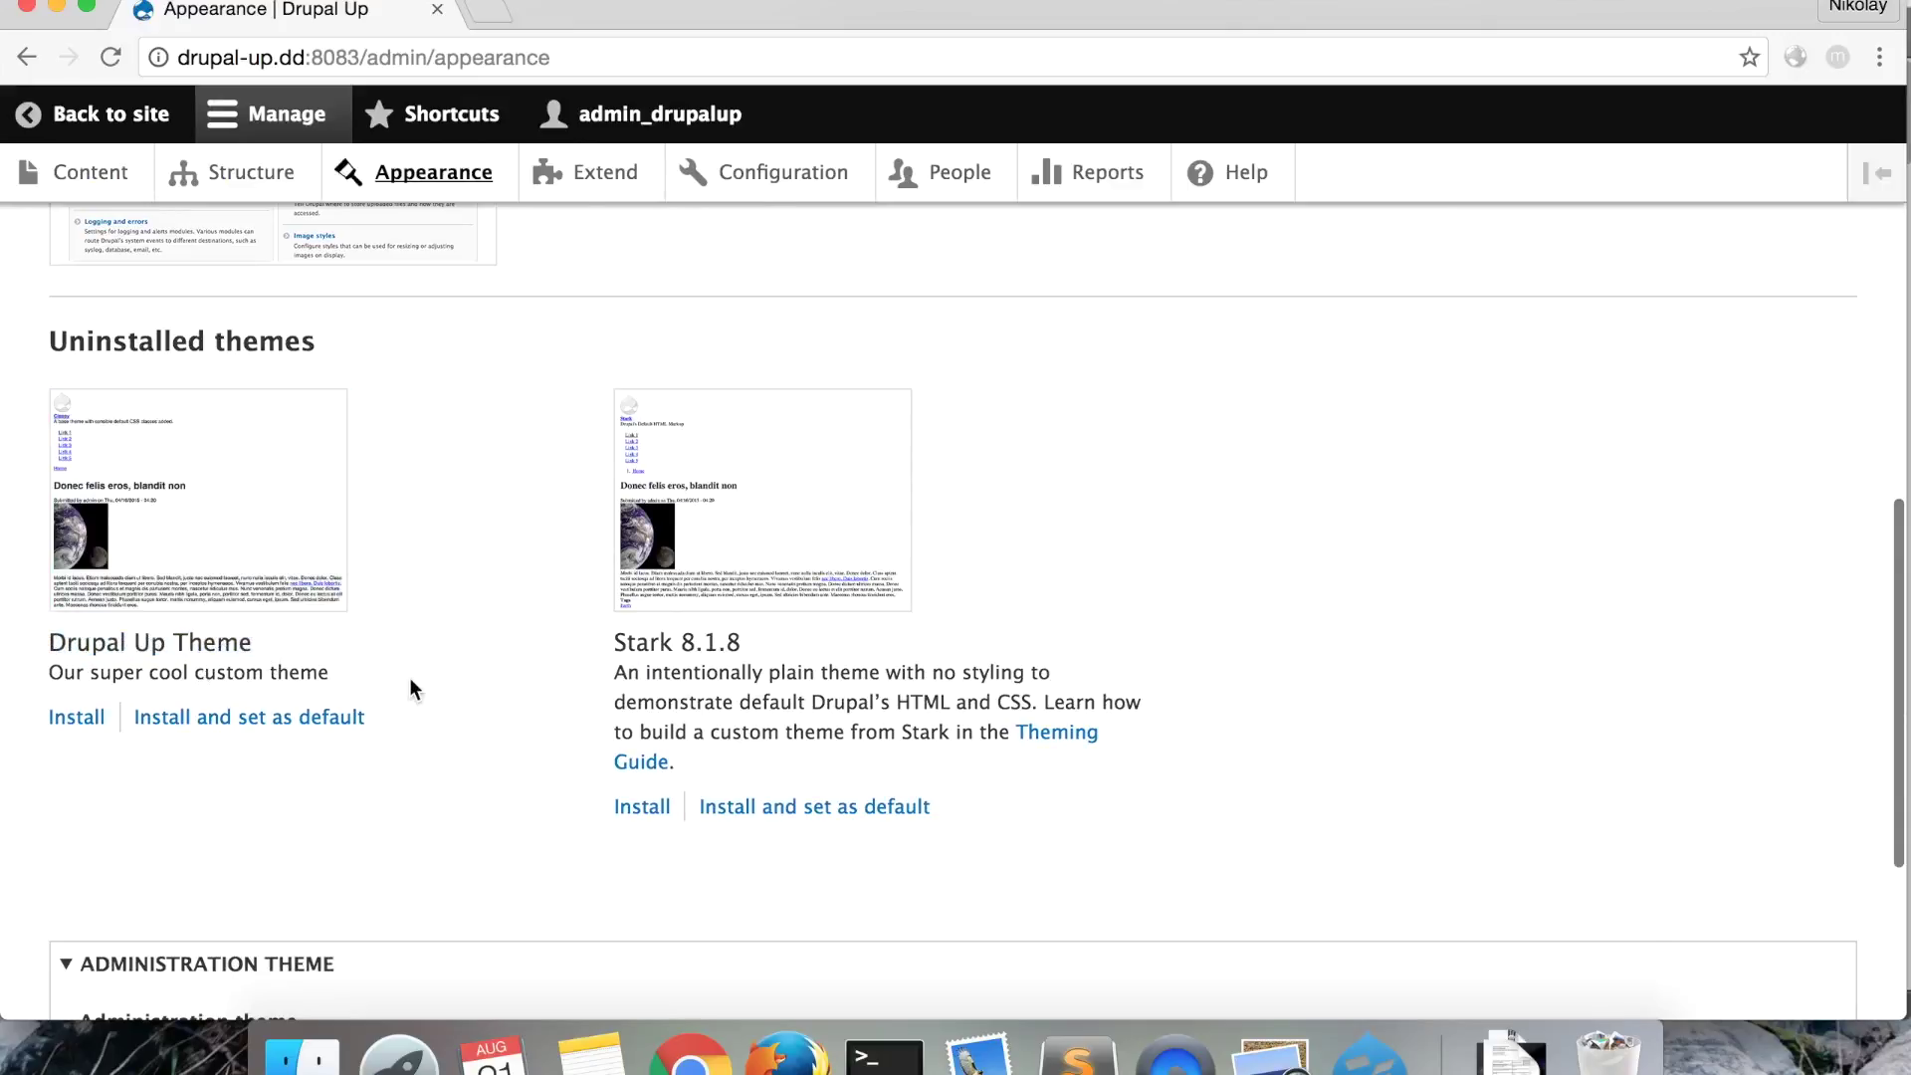
scroll(409, 677, "down", 2)
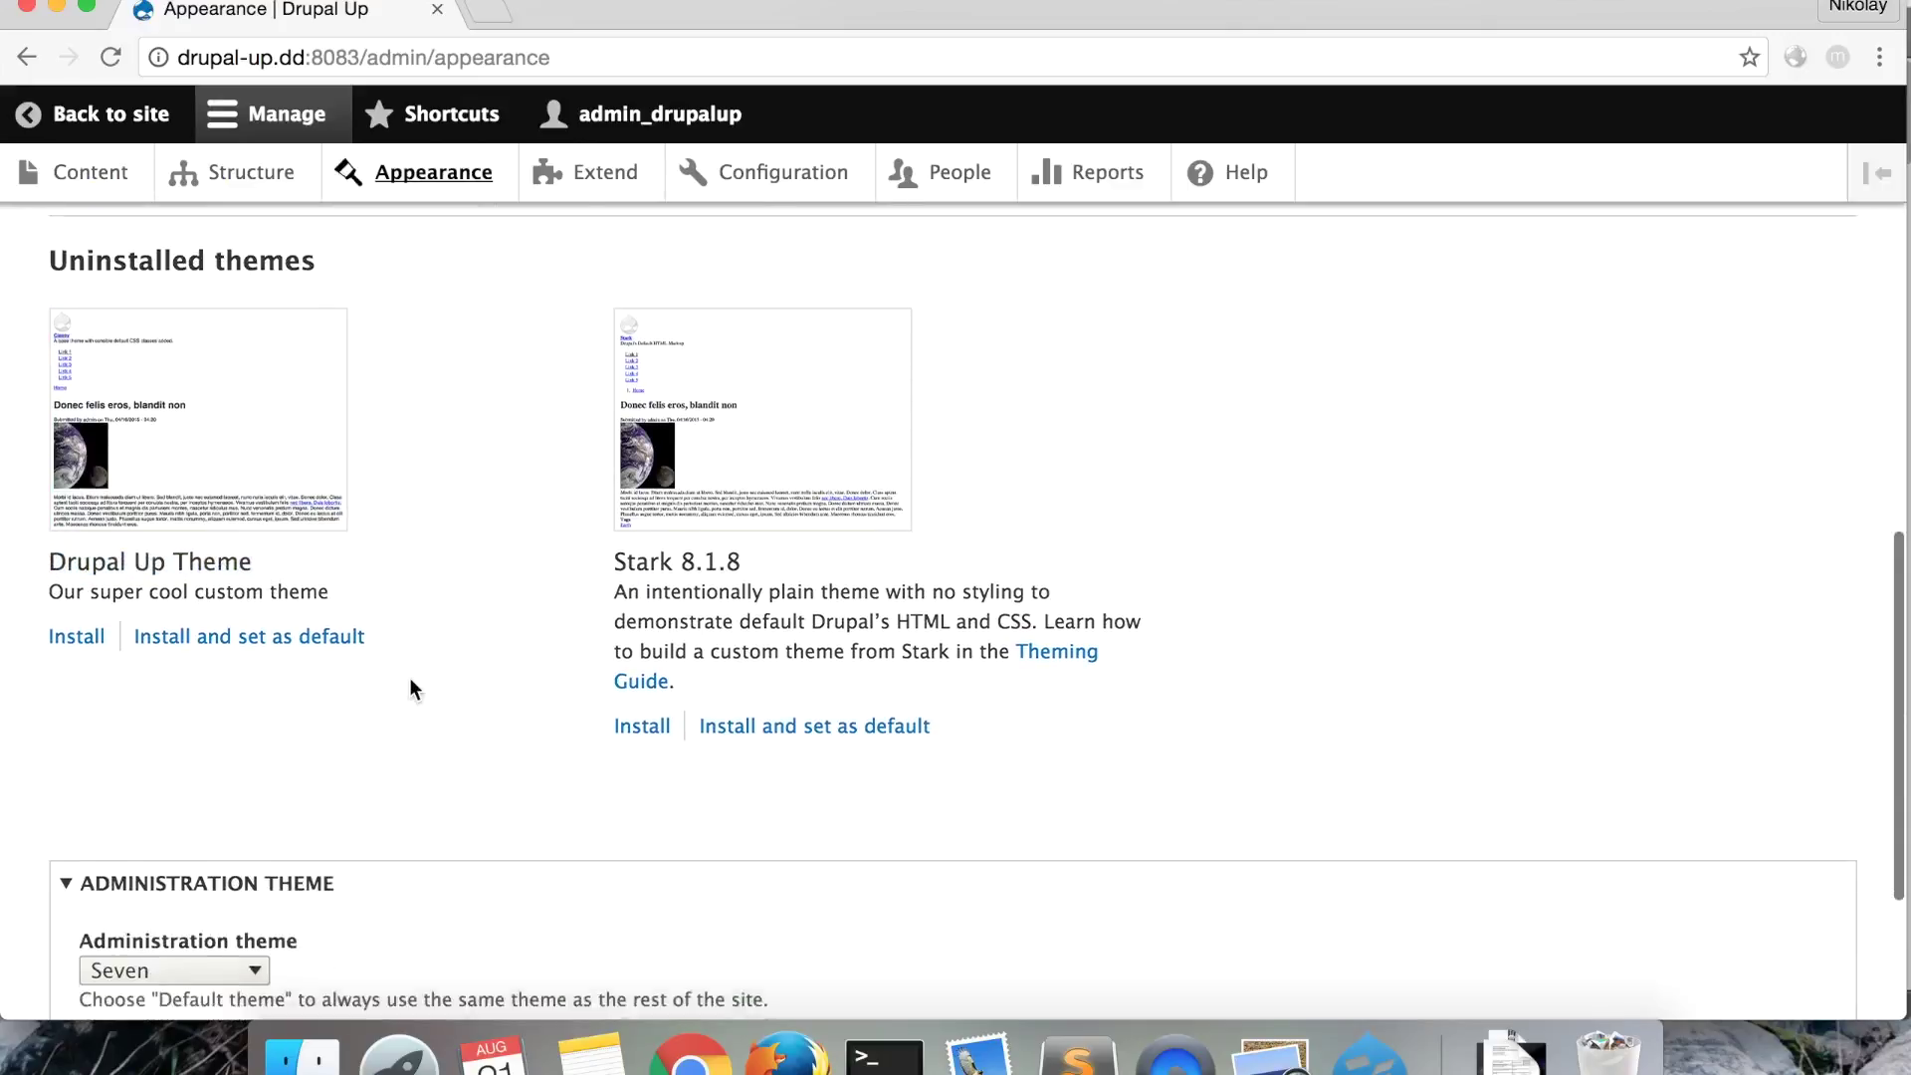
left_click(187, 615)
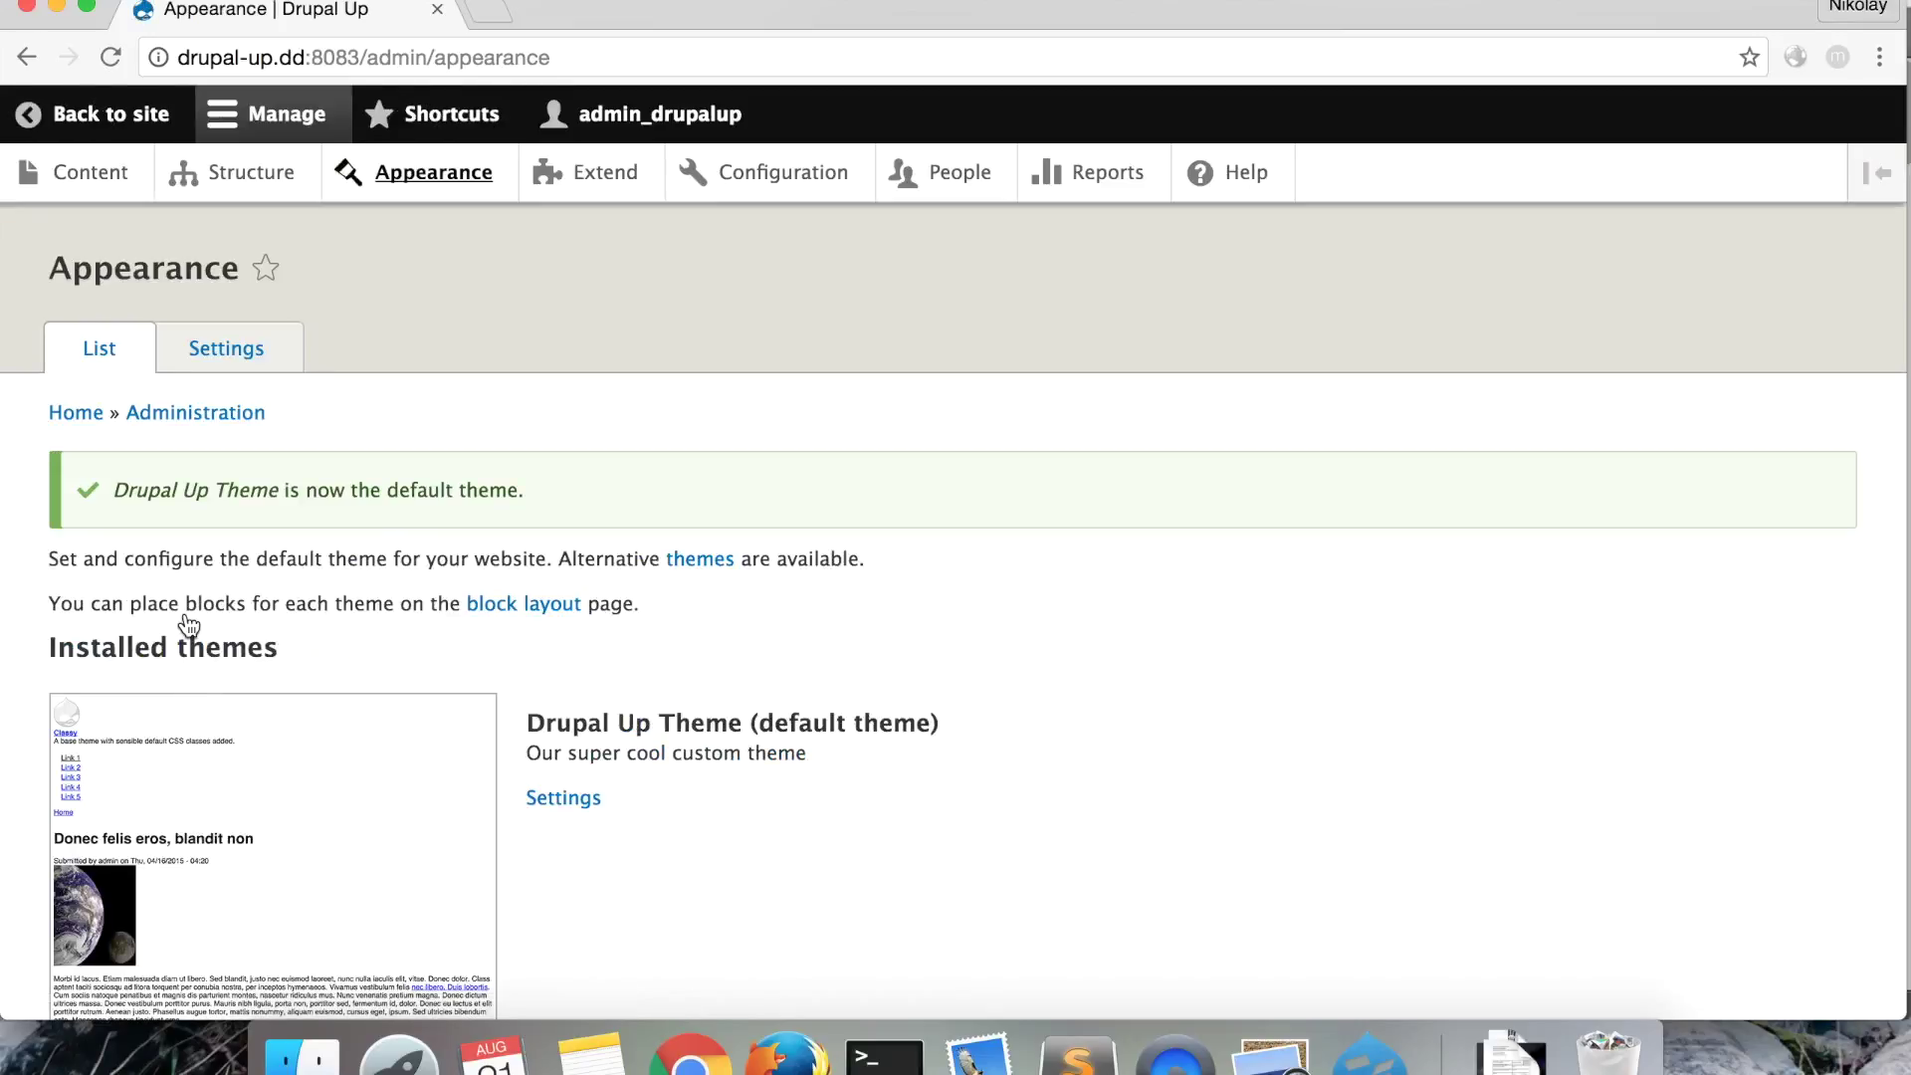
- Return to the front page to view it in the unstyled Drupal Up Theme
left_click(111, 114)
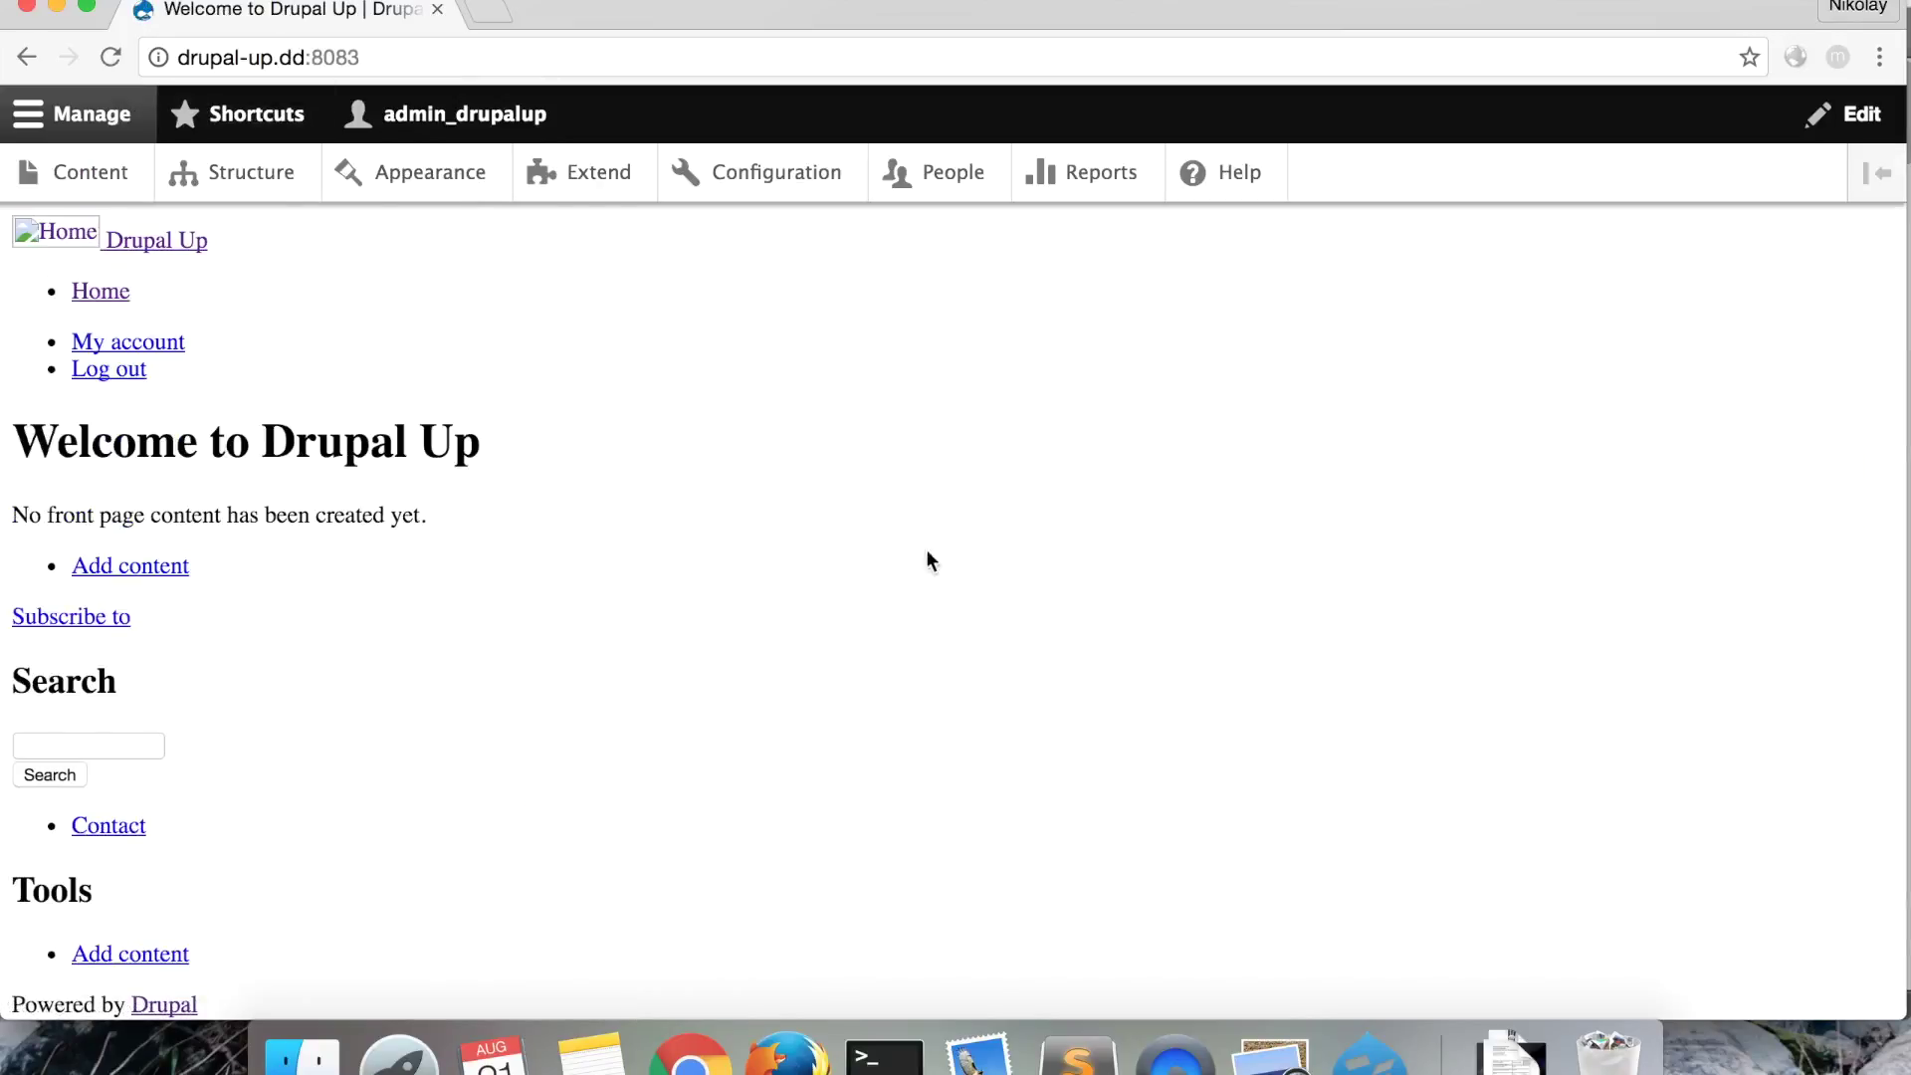
scroll(649, 515, "down", 2)
scroll(648, 526, "up", 2)
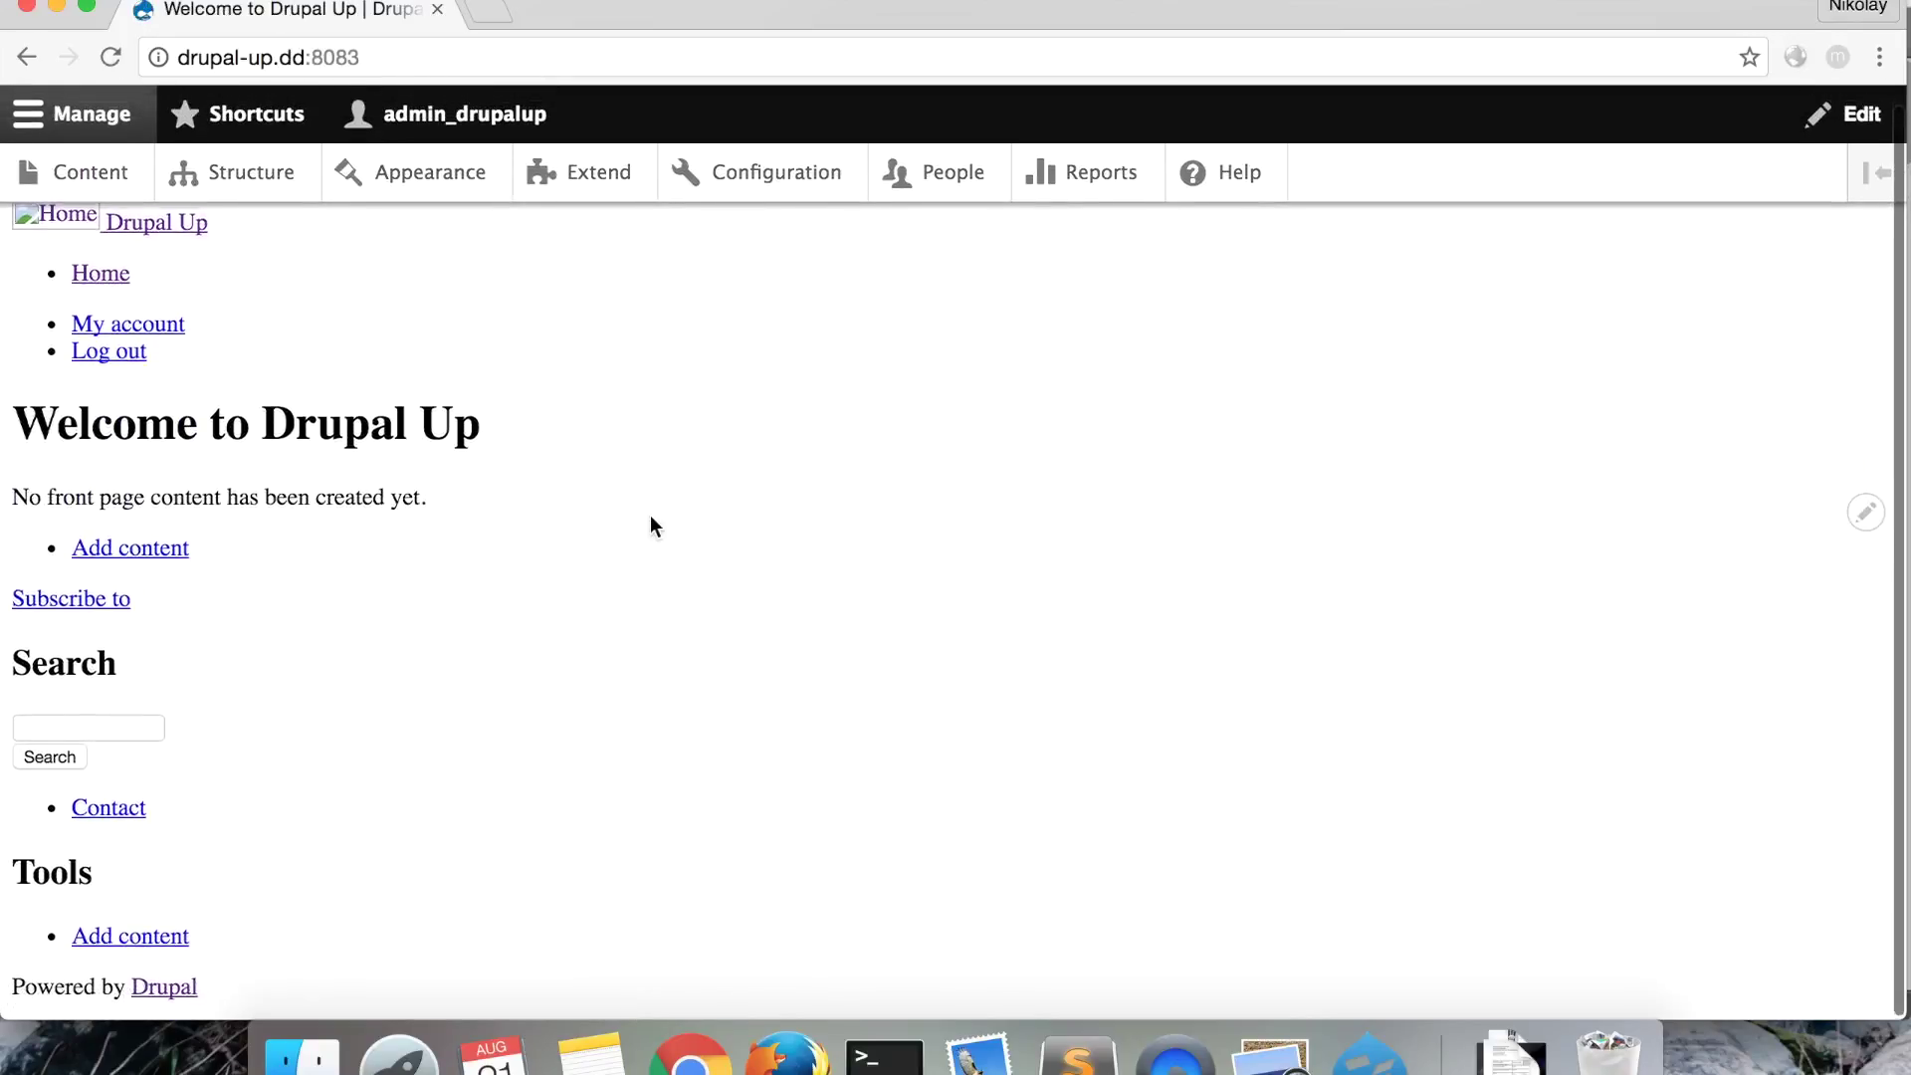